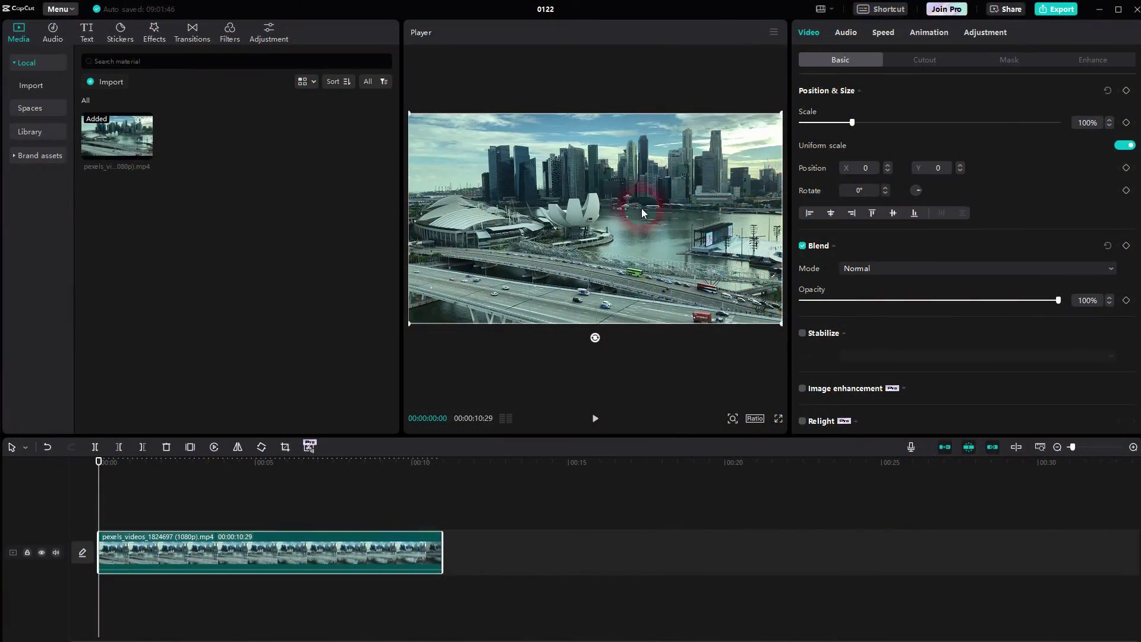
Switch CapCut to the Filters tab to show the filter library
left_click(829, 9)
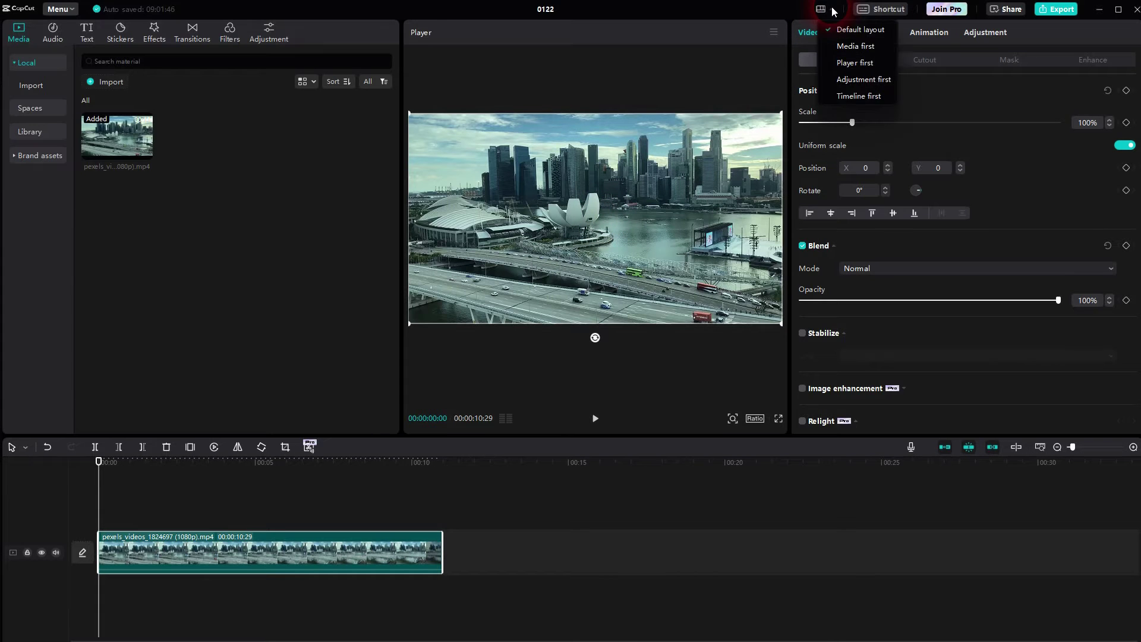
left_click(218, 40)
Add the Night Vision filter from the Style category to the timeline
left_click(180, 68)
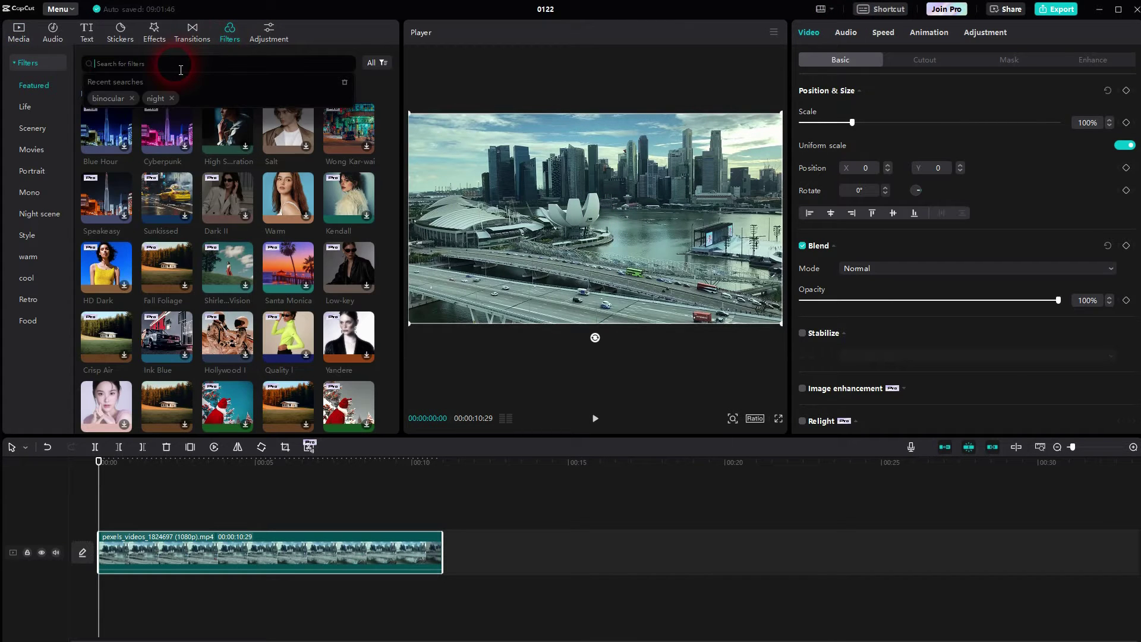
type("night")
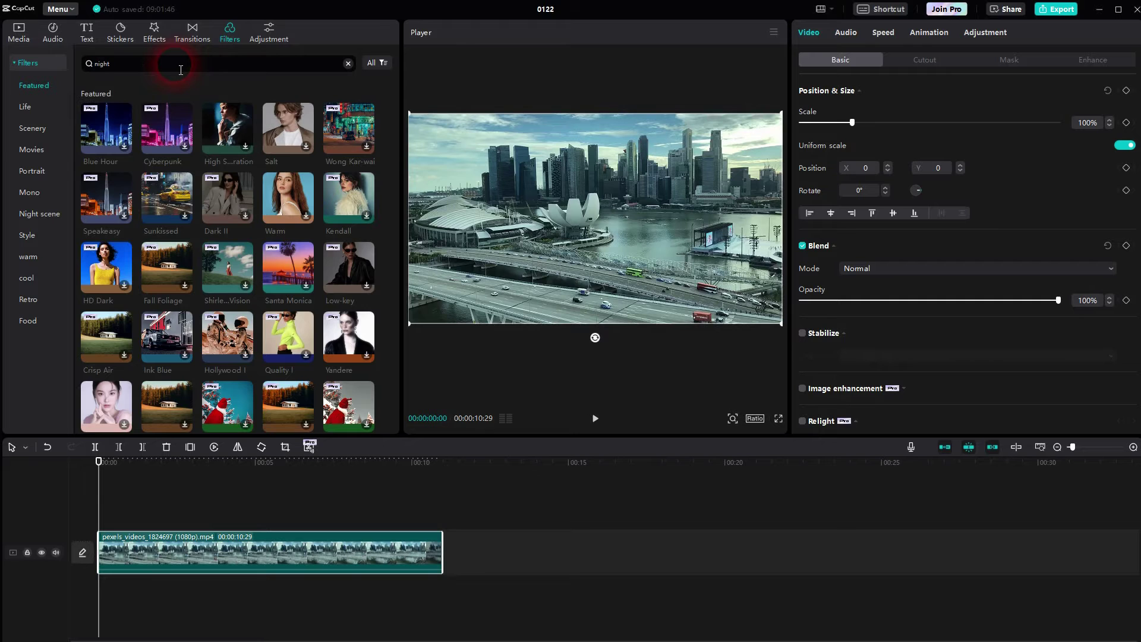
key("Return")
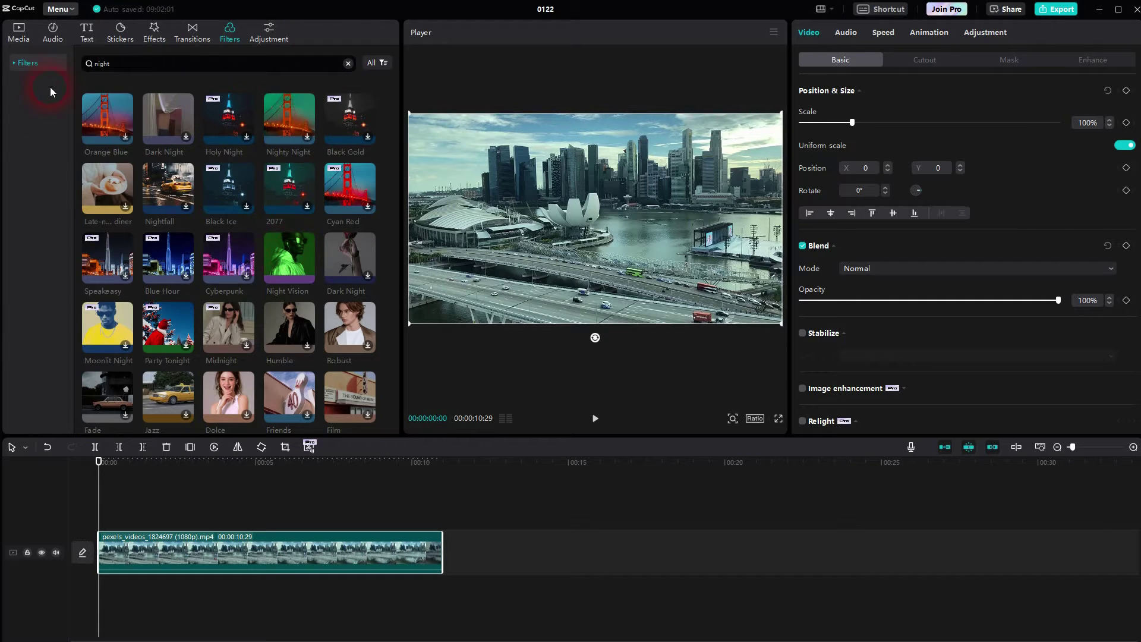
left_click(18, 64)
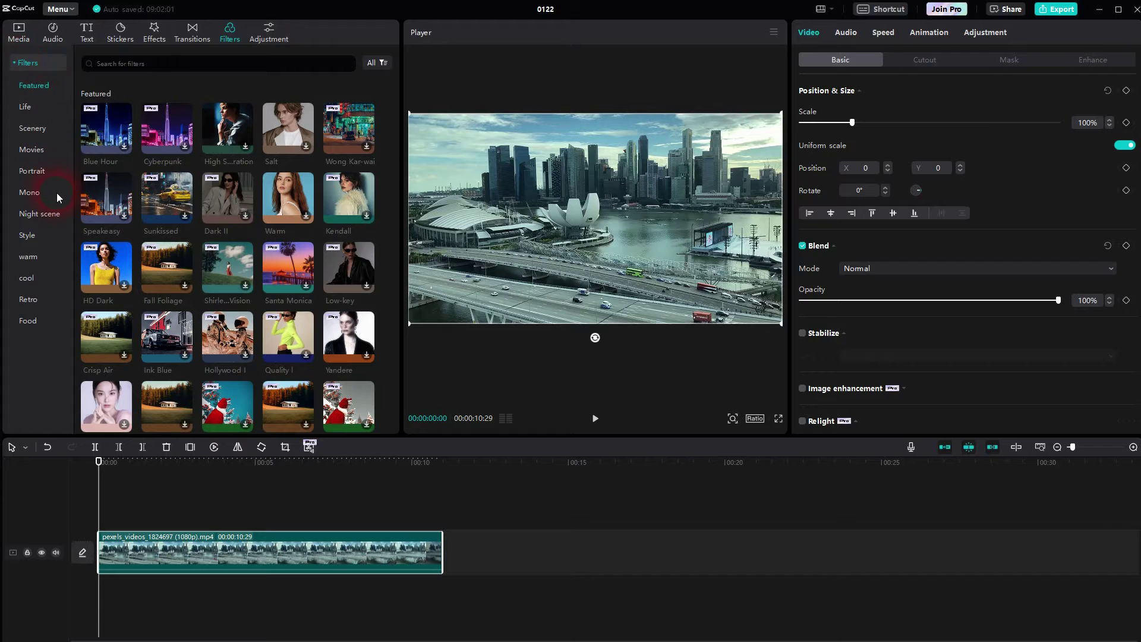
left_click(28, 235)
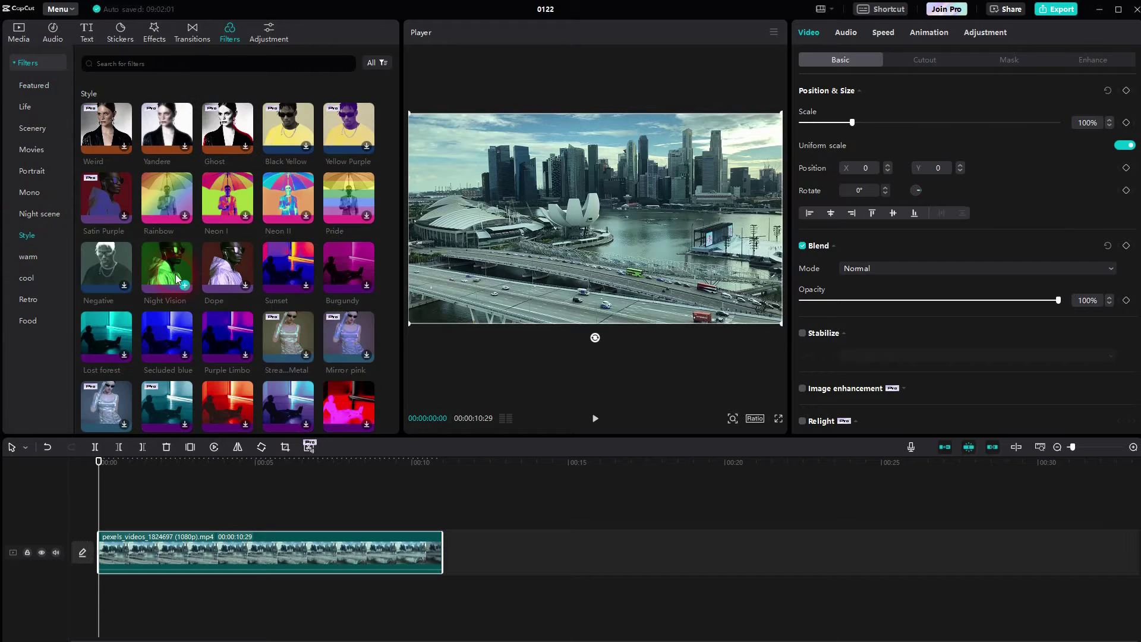
mouse_move(166, 265)
left_click(124, 287)
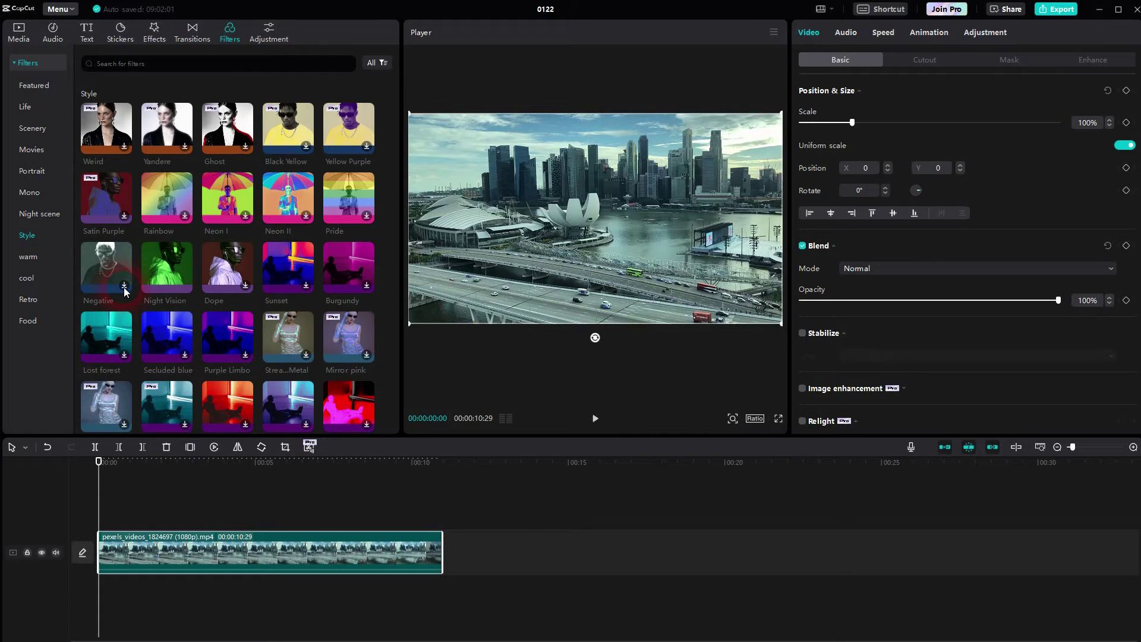
left_click(184, 286)
Stretch Night Vision across the whole clip, then preview the tint and try its strength
left_click_drag(192, 522, 443, 524)
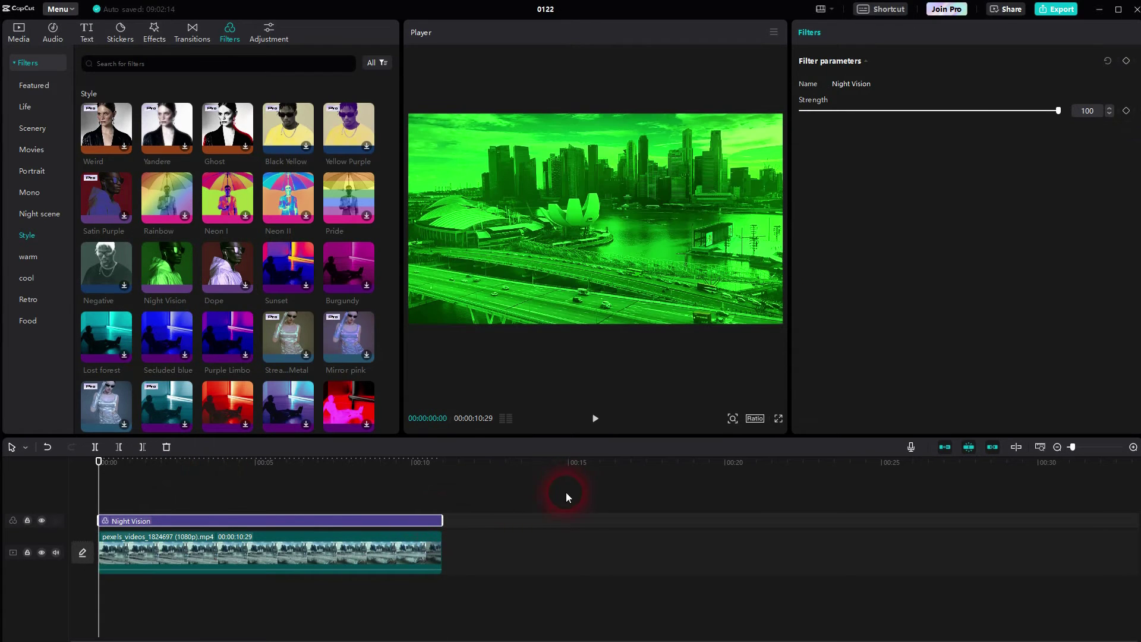
left_click(598, 421)
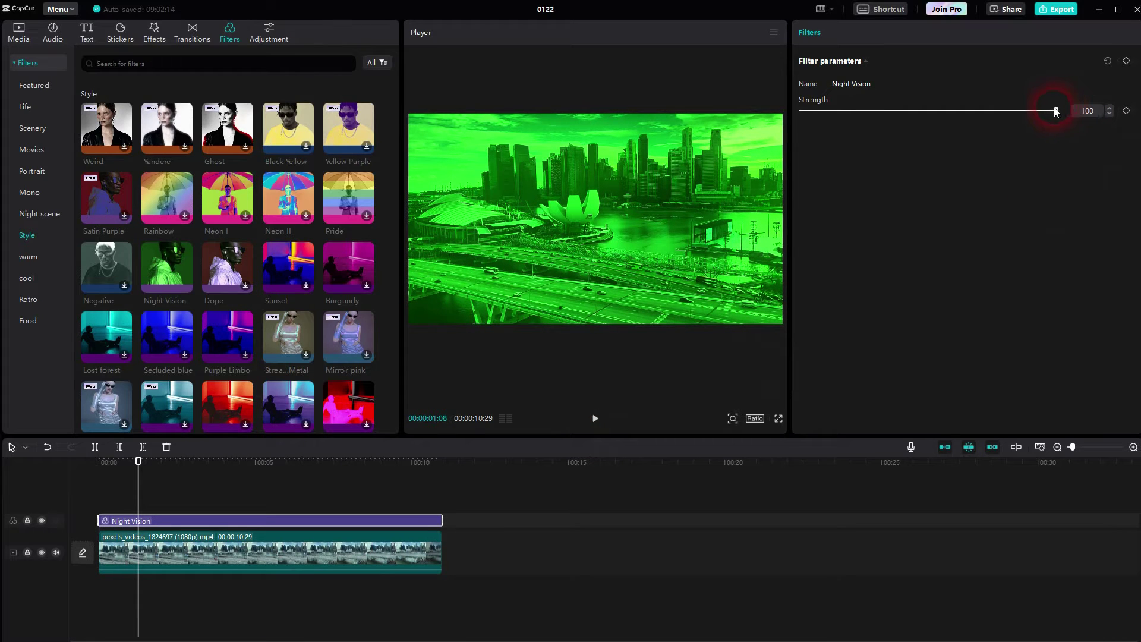
mouse_move(1059, 110)
left_mouse_down()
mouse_move(872, 111)
mouse_move(1126, 127)
left_mouse_up()
left_click(388, 523)
Give the city clip a Circle mask widened and heightened into a large ellipse
left_click(353, 540)
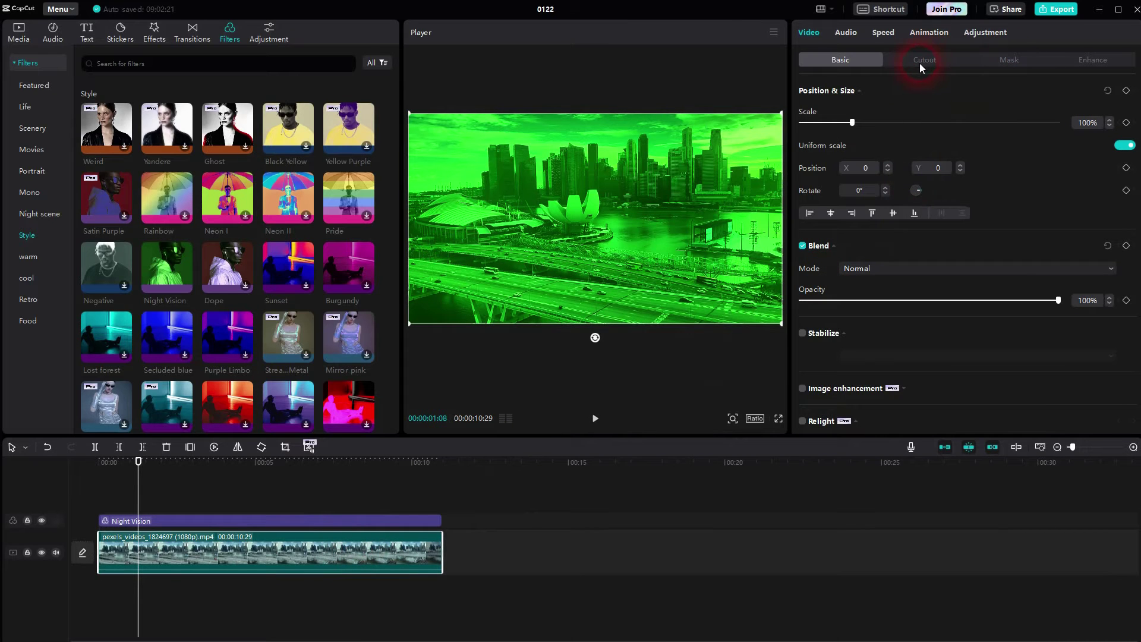
left_click(1005, 58)
left_click(963, 127)
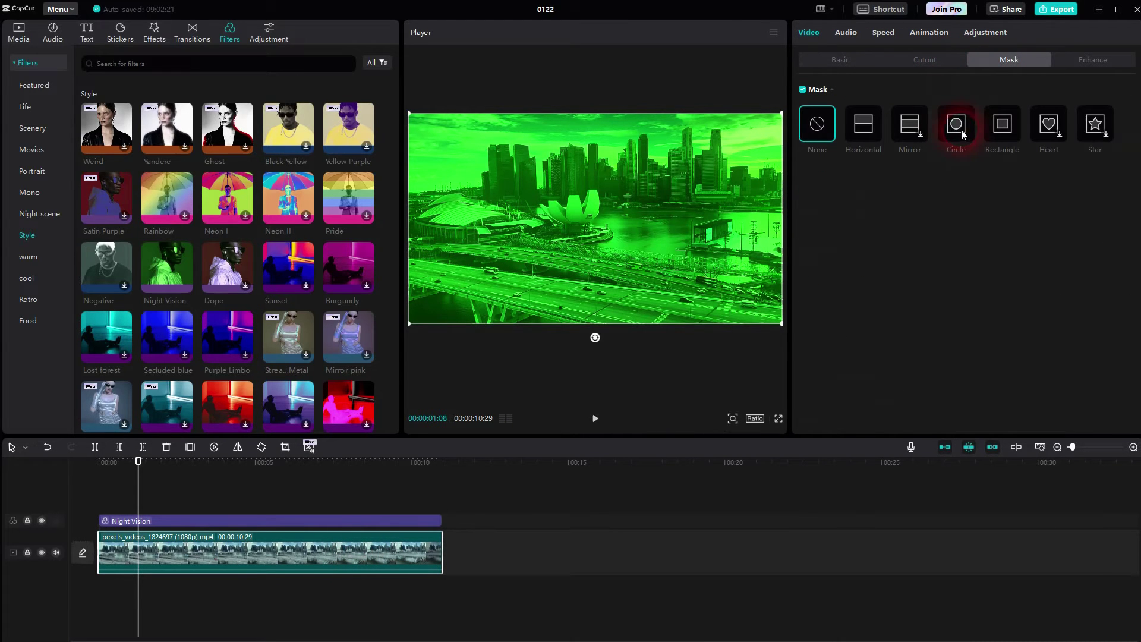
left_click(648, 218)
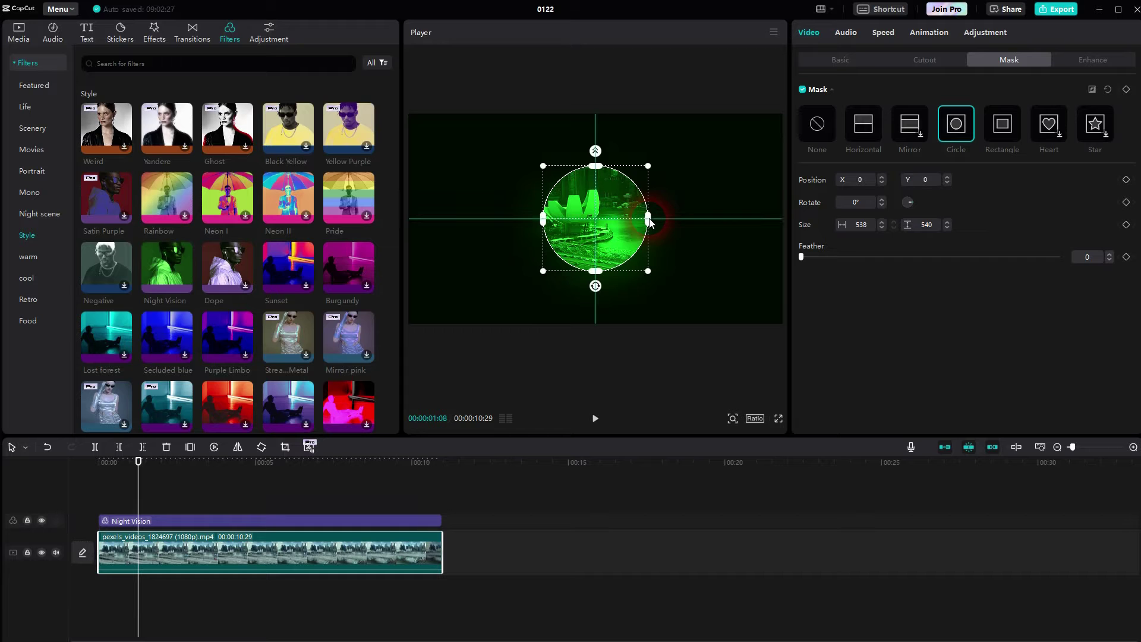
left_click_drag(648, 218, 706, 218)
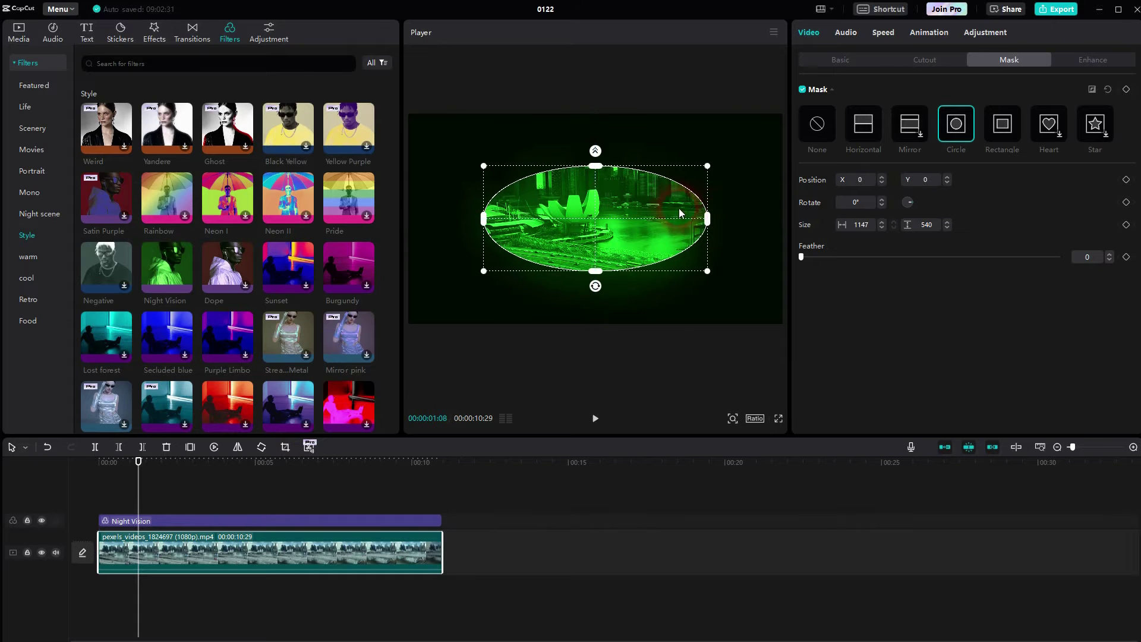
left_click_drag(602, 170, 600, 132)
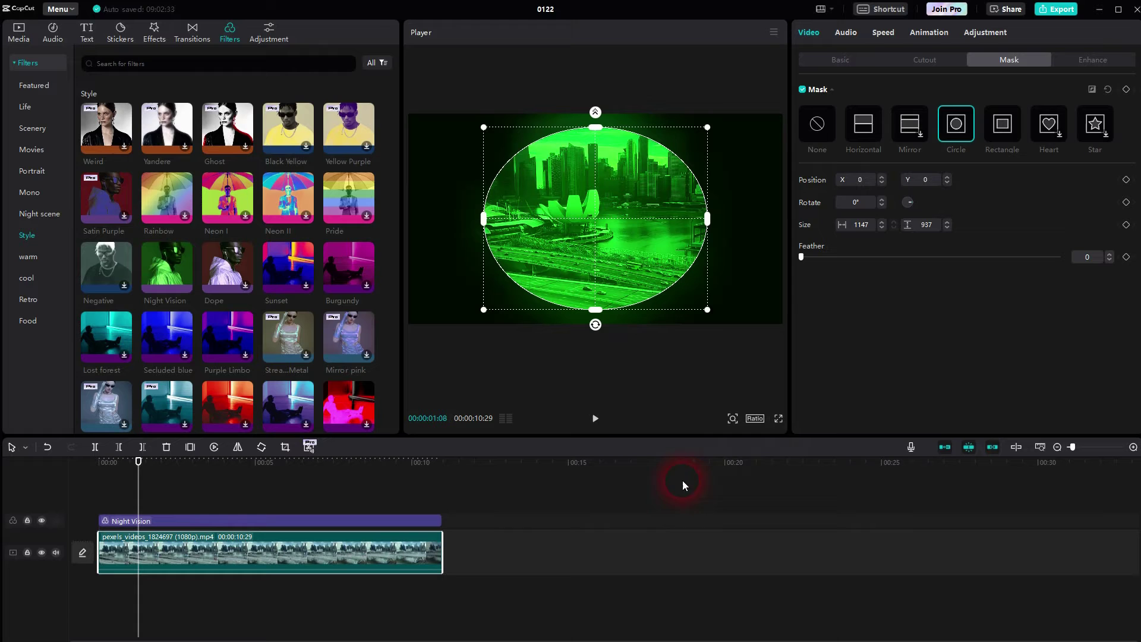
Play back the oval mask, park near six seconds and reselect the clip
left_click(604, 427)
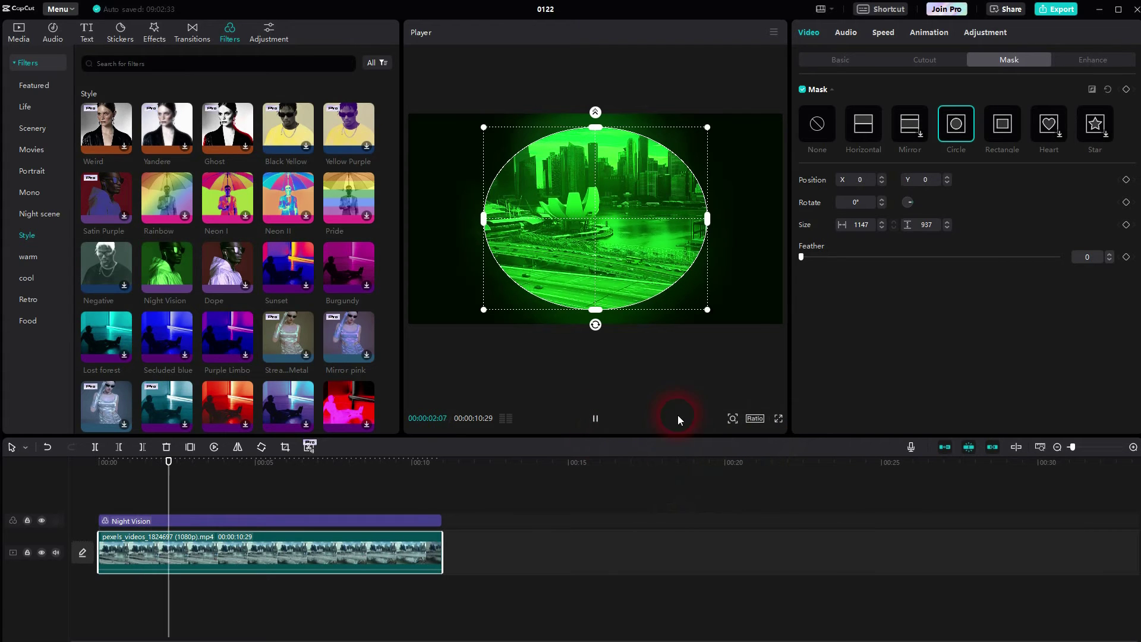
left_click(555, 515)
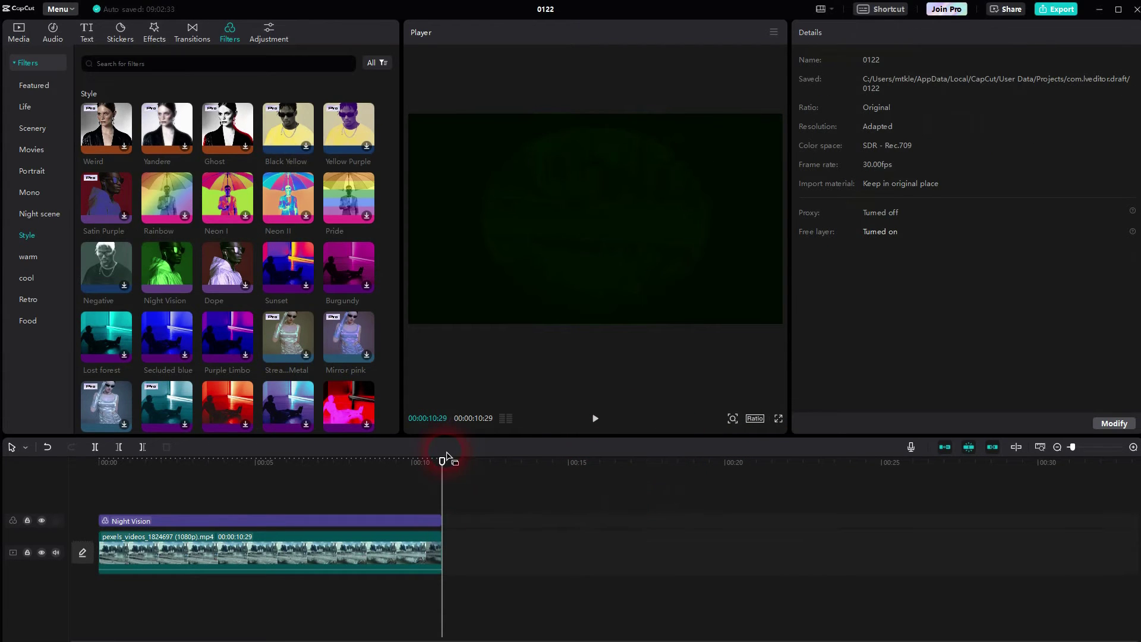
left_click_drag(442, 465, 309, 465)
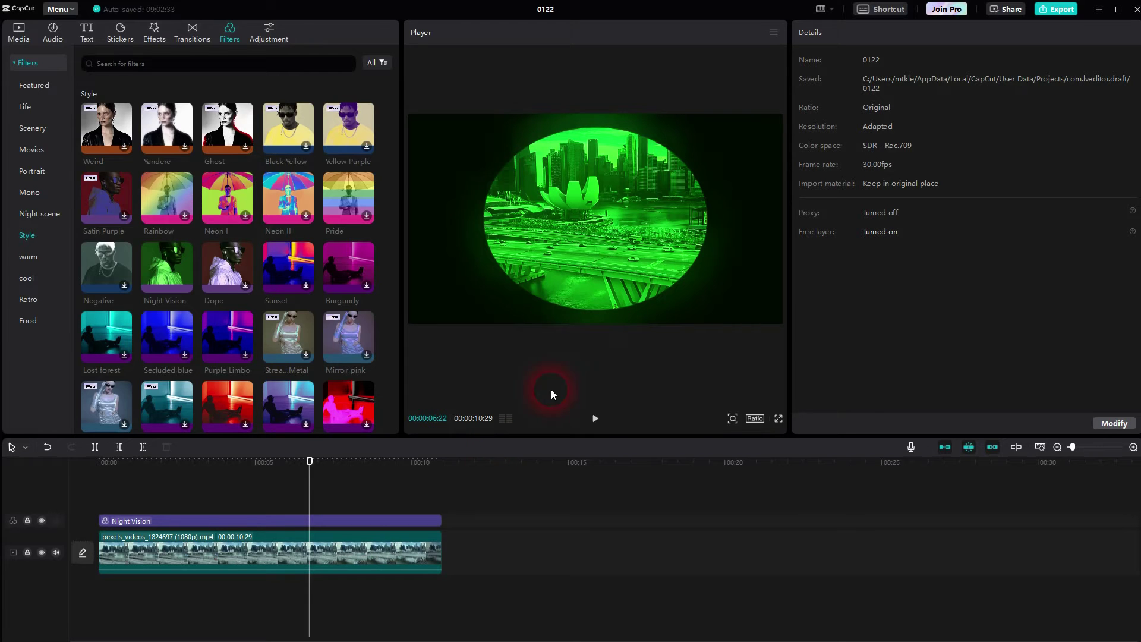
left_click(350, 544)
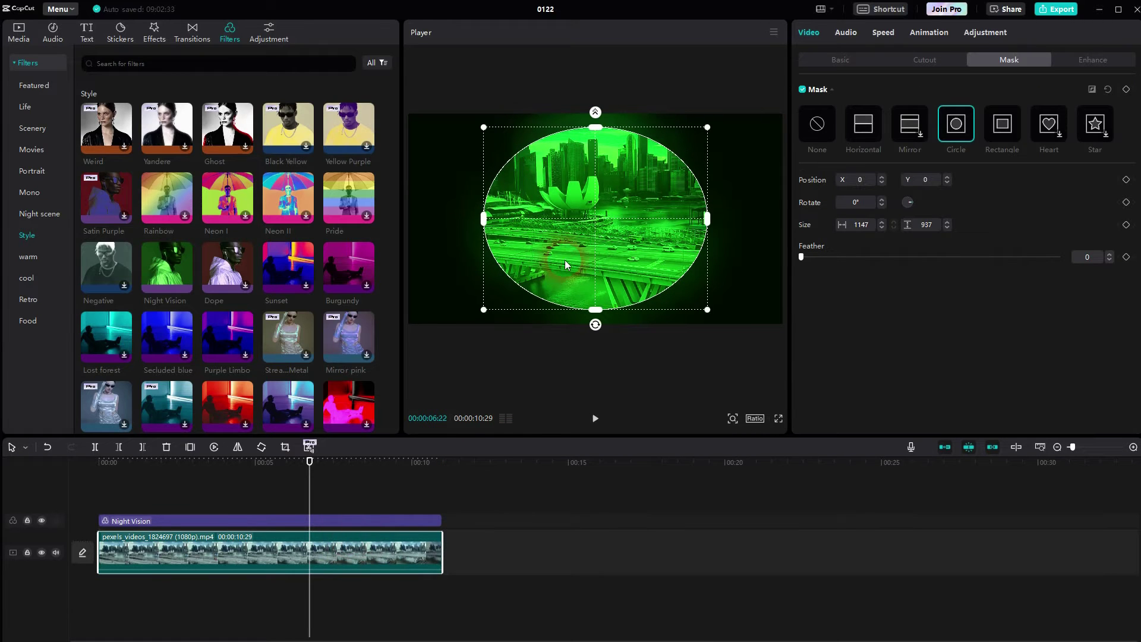
Shrink the mask to about 818×705 and move it left to X ≈ -399
left_click_drag(708, 219, 674, 219)
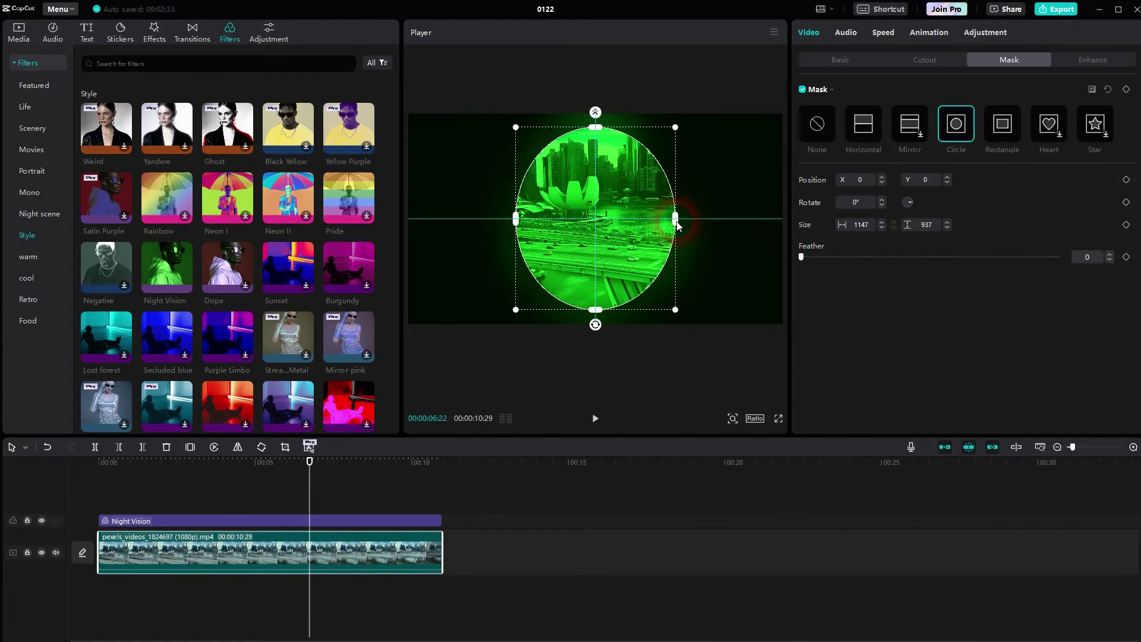
left_click_drag(595, 126, 598, 149)
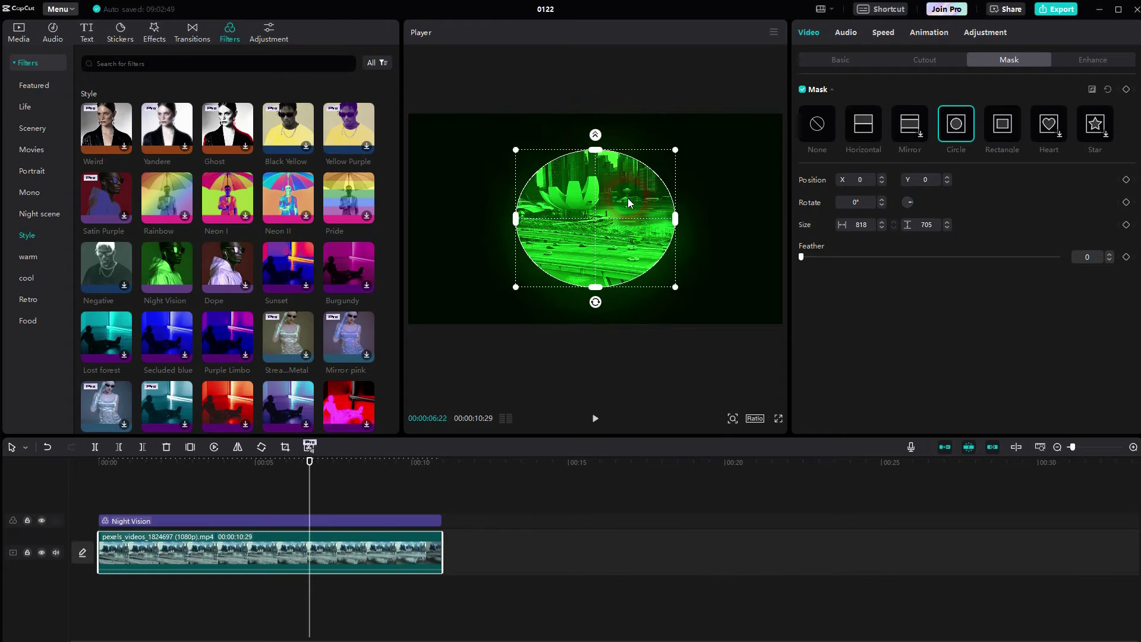
left_click_drag(628, 198, 530, 211)
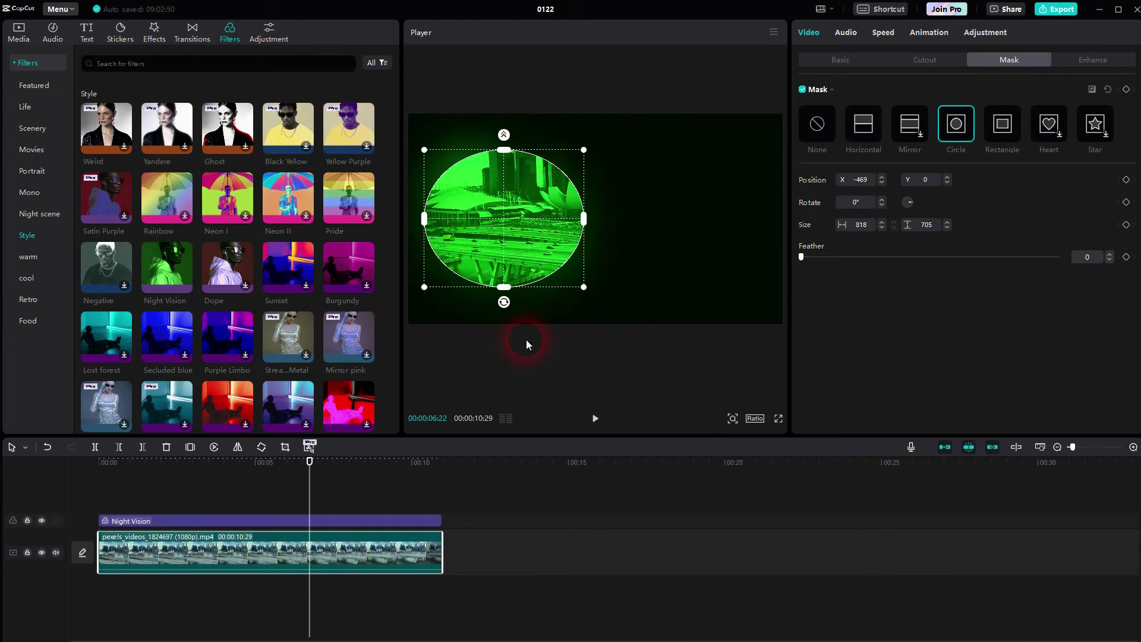
left_click_drag(532, 226, 539, 218)
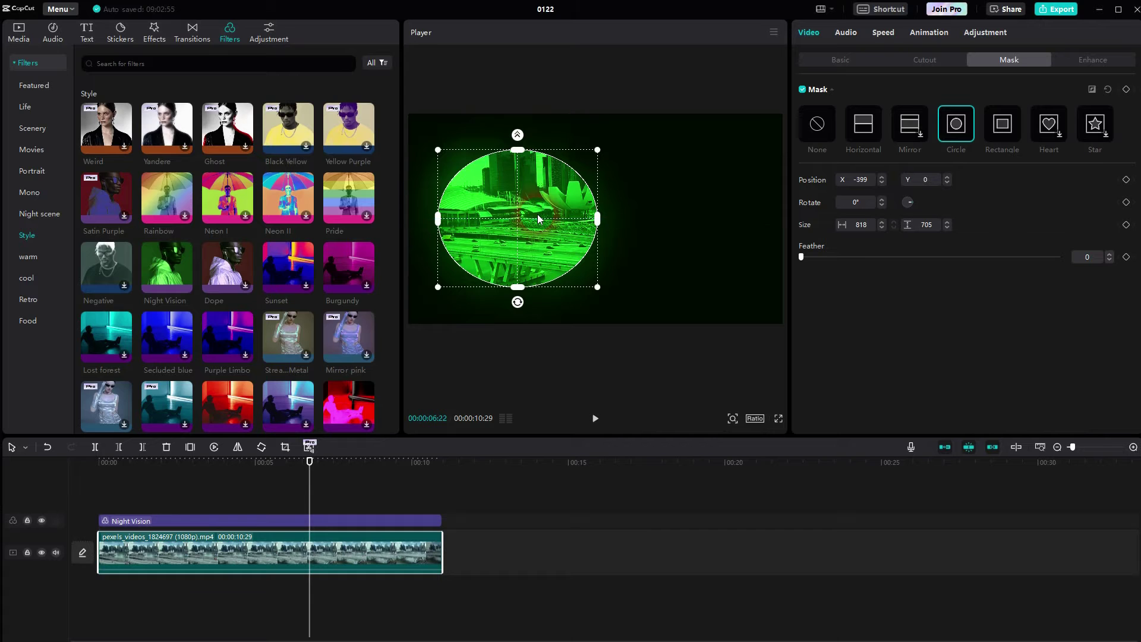
Merge the masked clip into a compound clip, then try and remove a second Circle mask
right_click(376, 541)
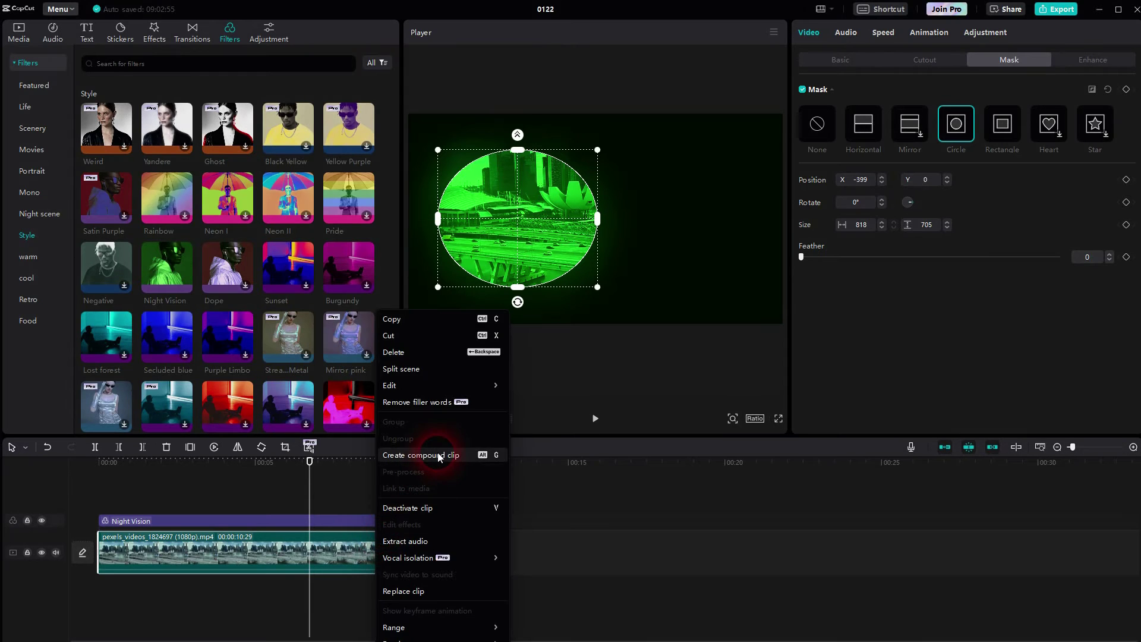
left_click(420, 454)
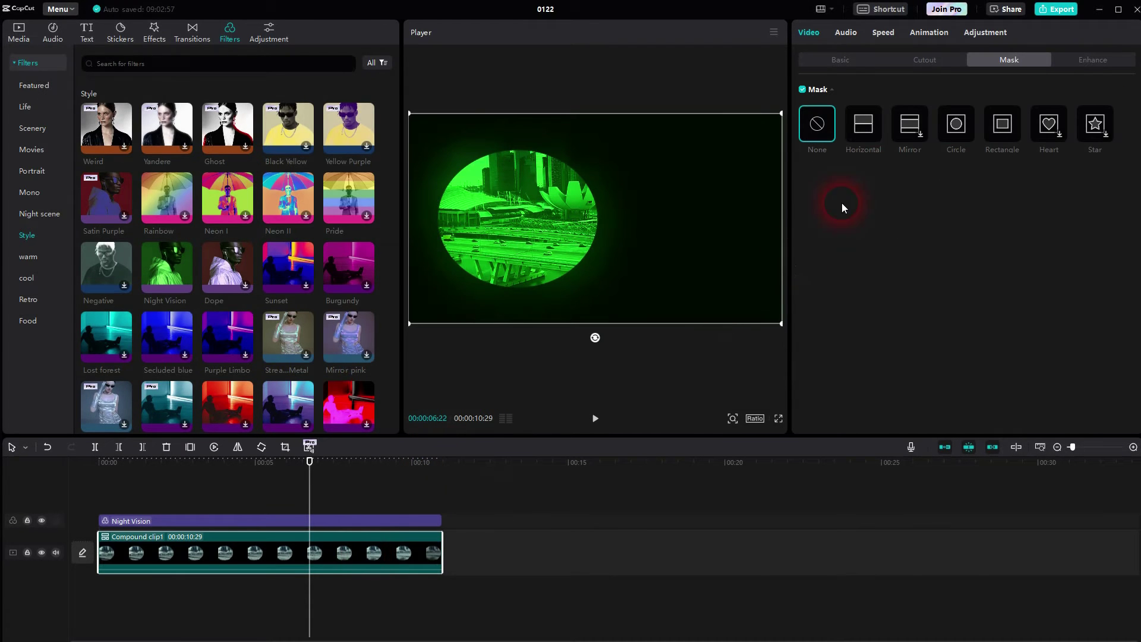
left_click(956, 124)
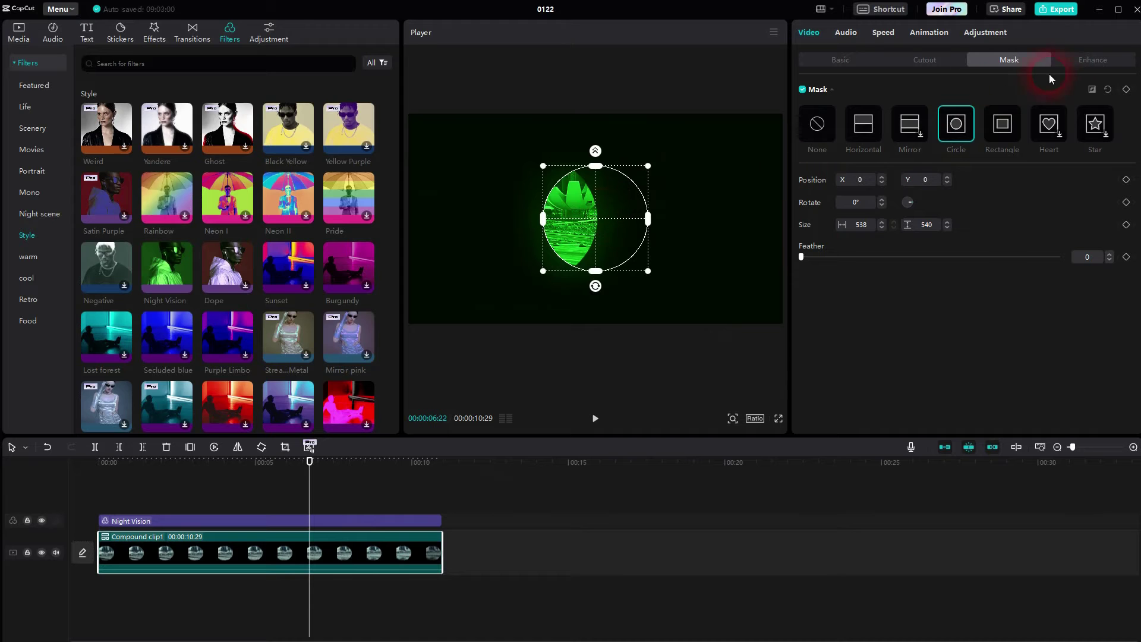
left_click_drag(586, 233, 659, 222)
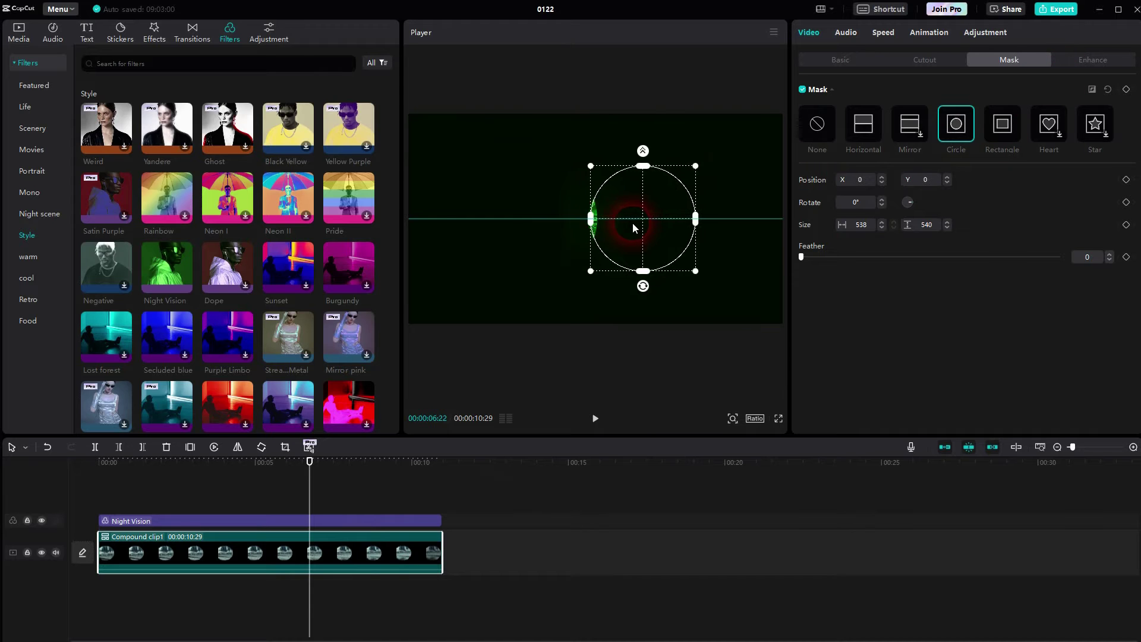
left_click(1095, 92)
left_click_drag(667, 215, 574, 219)
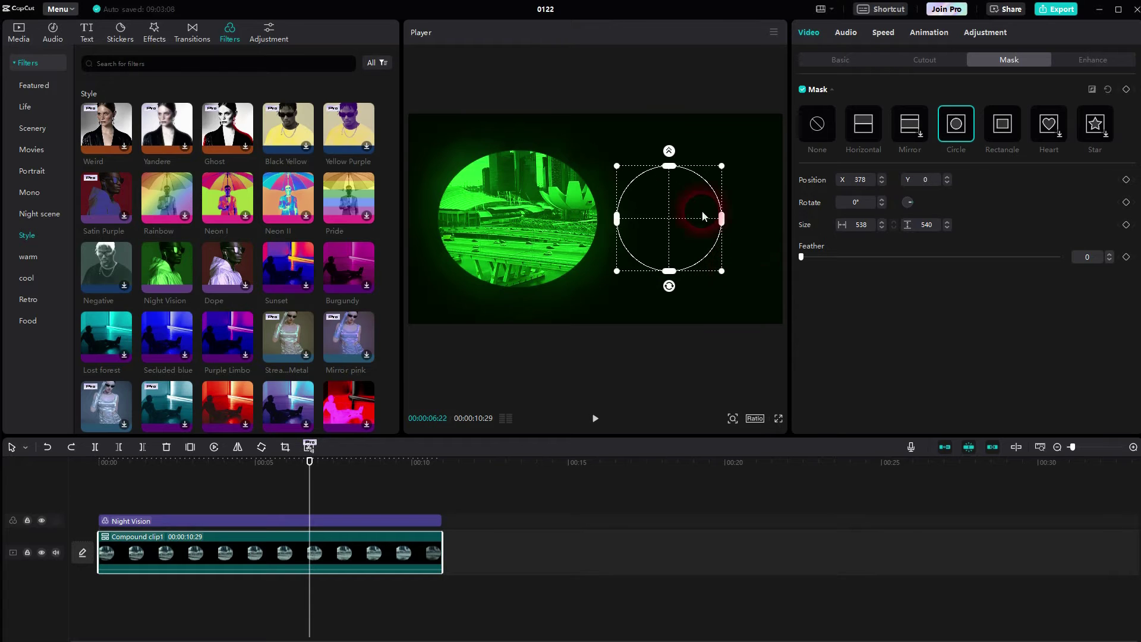
left_click_drag(680, 222, 587, 224)
left_click(657, 231)
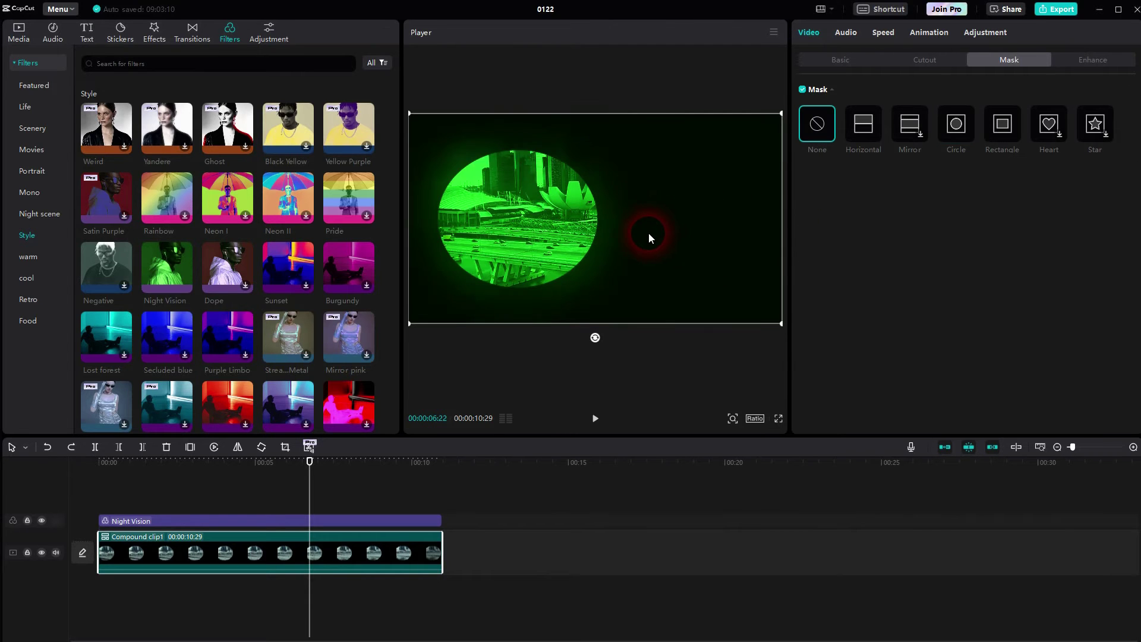
Undo back to the oval-masked city clip and reselect it mid-clip
key("ctrl+z")
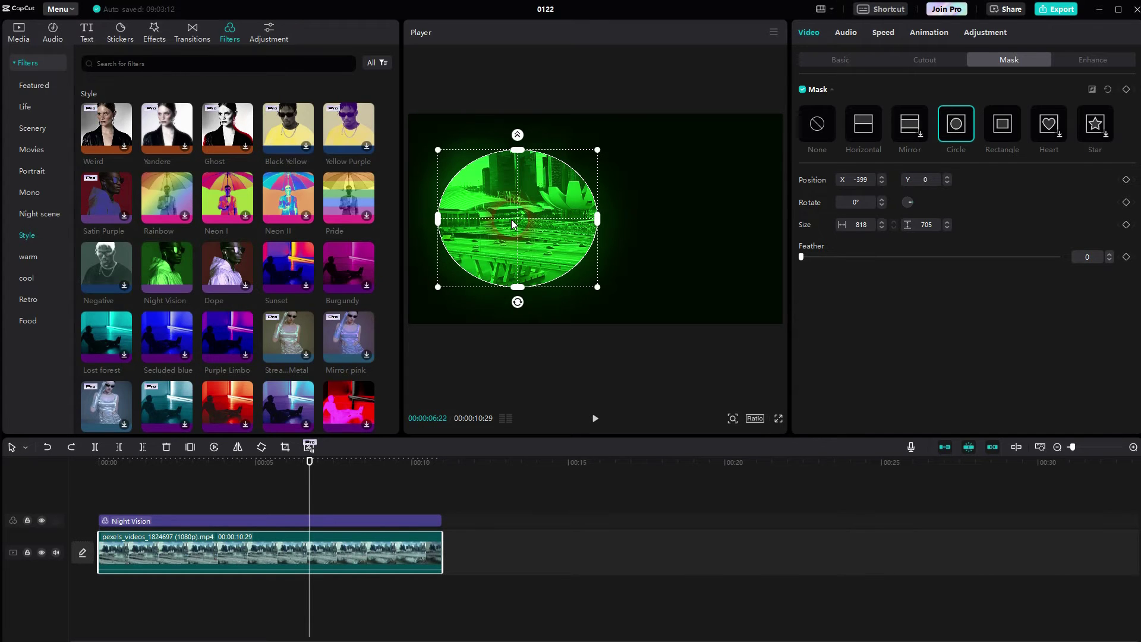
left_click(534, 434)
left_click(507, 495)
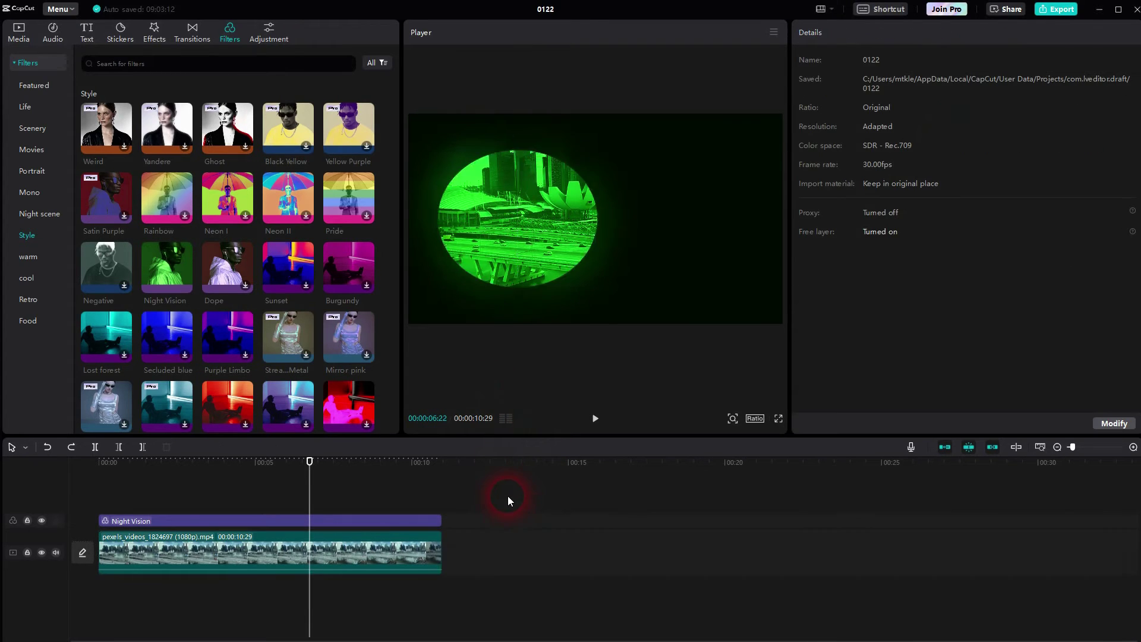
left_click(397, 548)
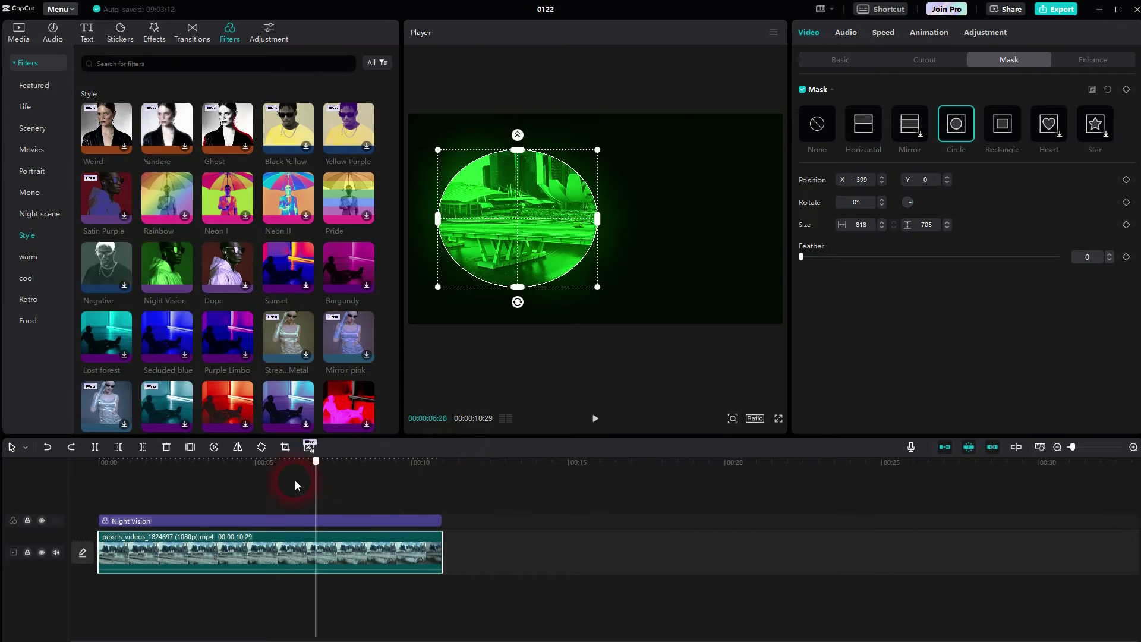
left_click_drag(452, 463, 267, 462)
Create Compound clip1 from it and select it with the Media library showing
key("ctrl+shift+z")
left_click(581, 274)
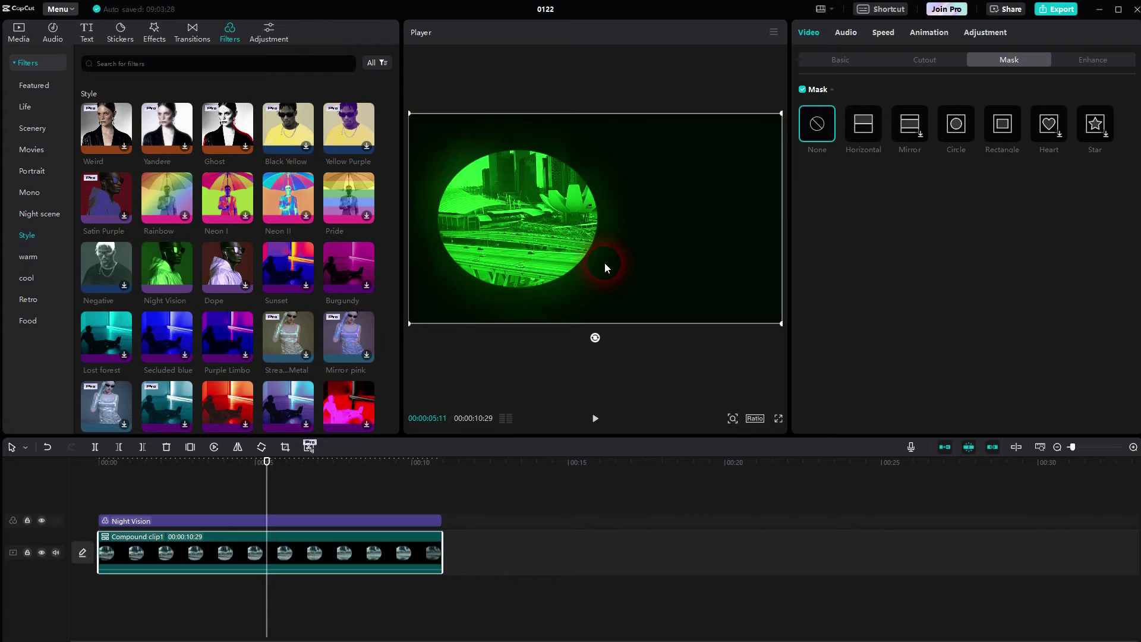
left_click(19, 37)
left_click(325, 544)
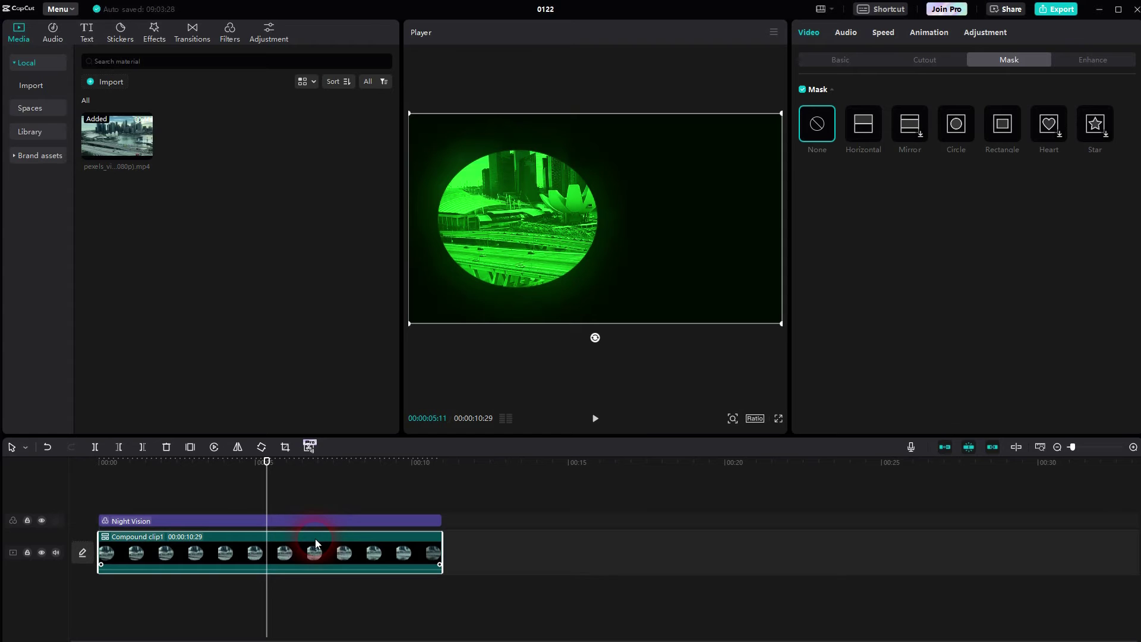
key("ctrl+v")
left_click_drag(349, 521, 153, 508)
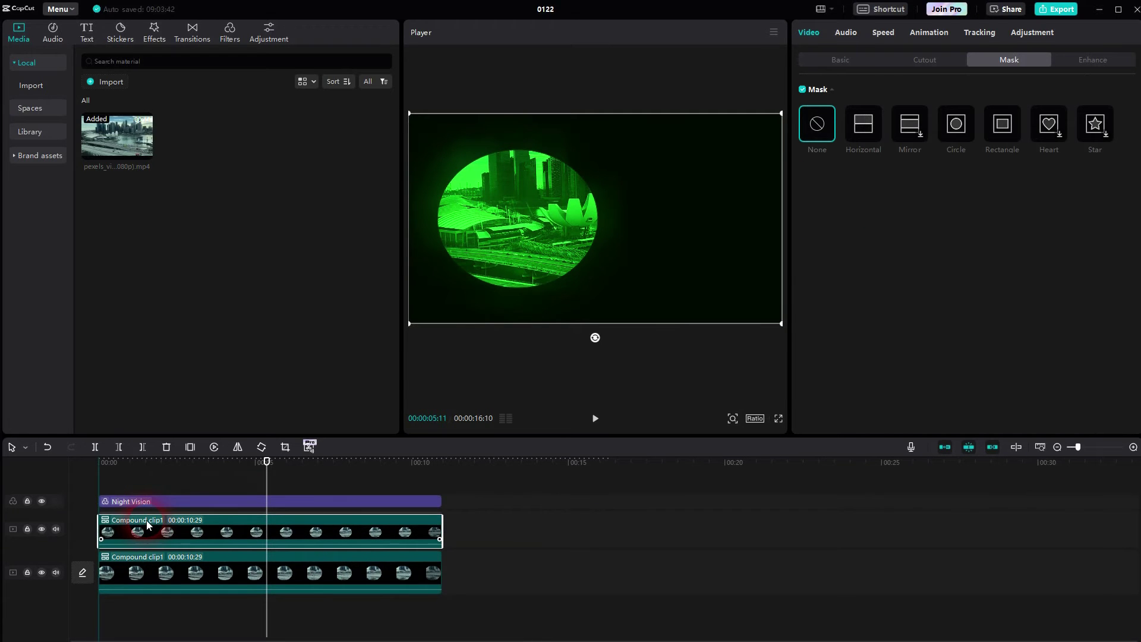
left_click(956, 126)
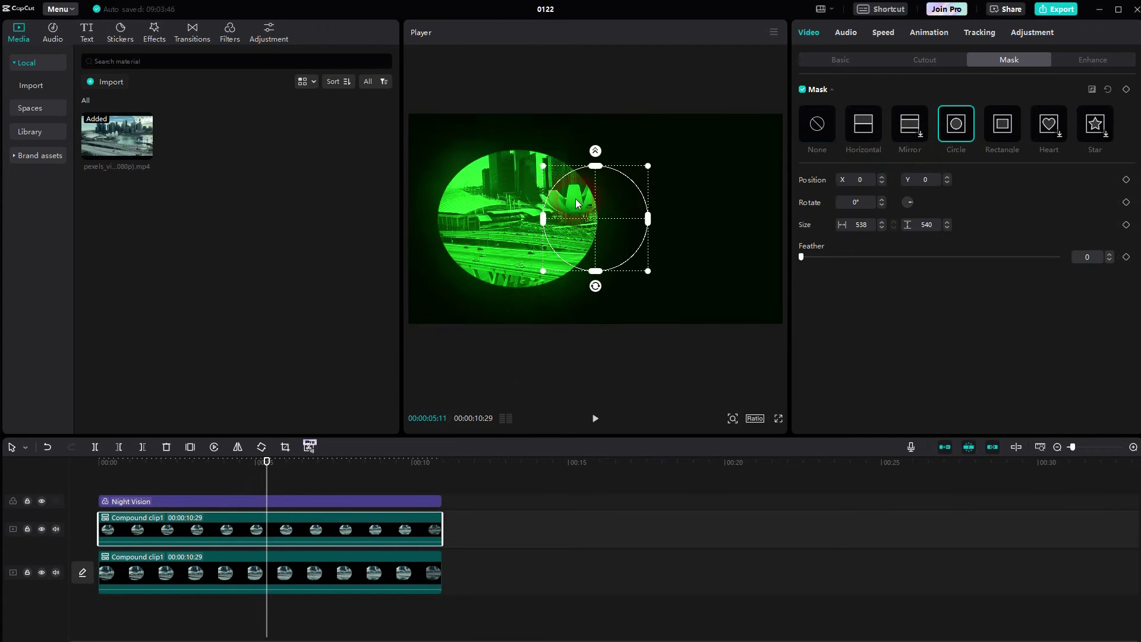
left_click_drag(604, 221, 664, 224)
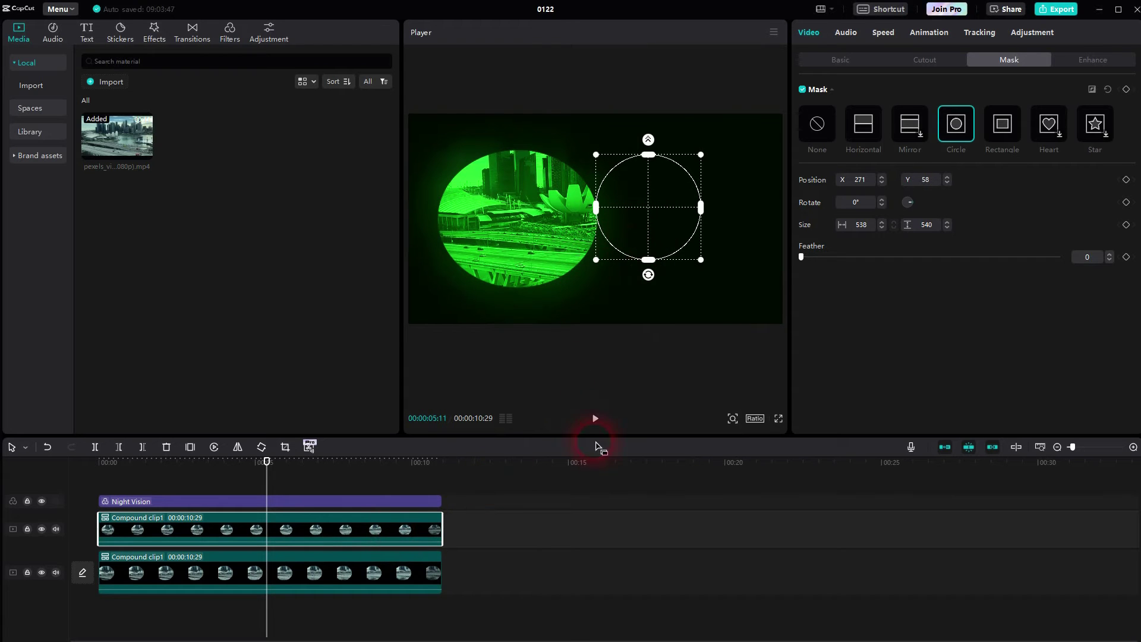
Delete the duplicate compound clip and place the original pexels video above it at 0:00
key("Delete")
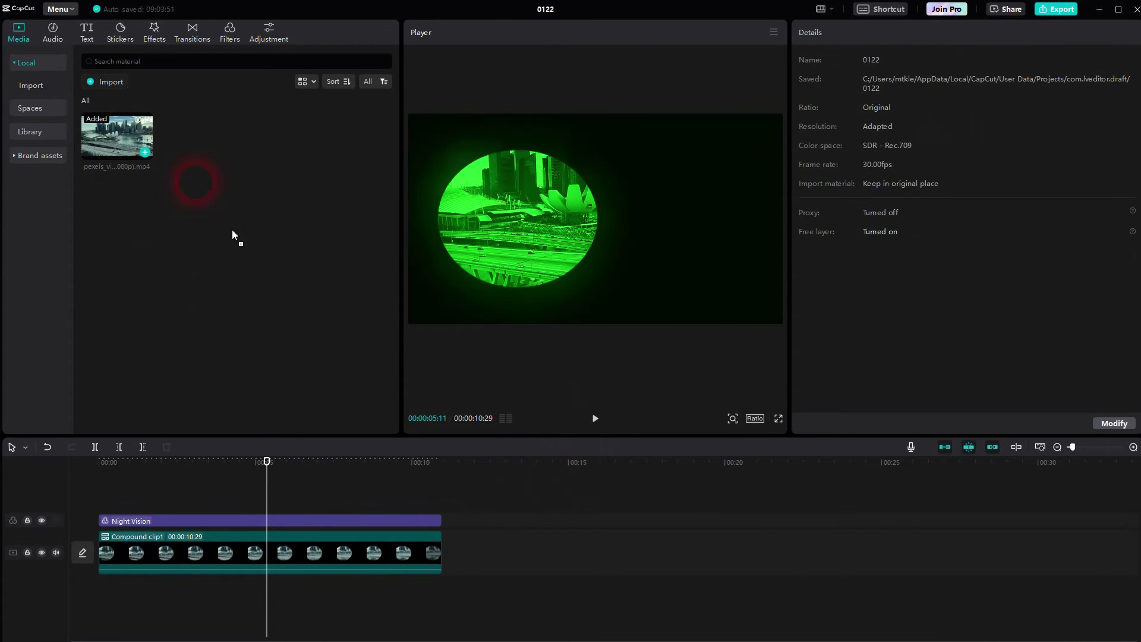
mouse_move(231, 237)
left_mouse_down()
mouse_move(517, 552)
mouse_move(512, 483)
left_mouse_up()
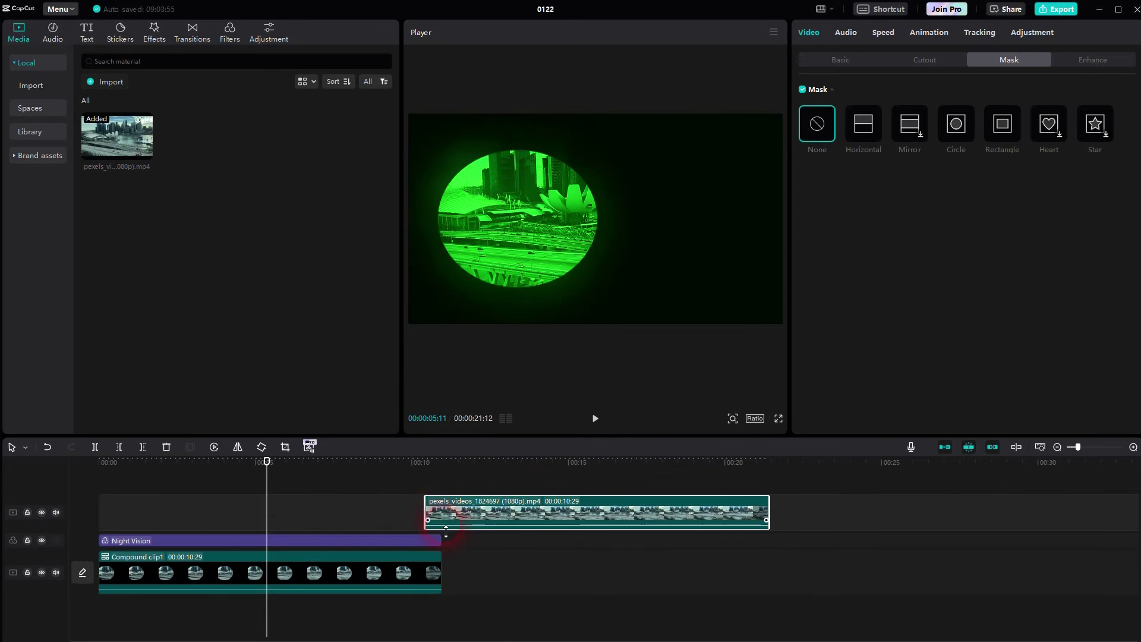
mouse_move(442, 517)
left_mouse_down()
mouse_move(167, 515)
mouse_move(173, 485)
left_mouse_up()
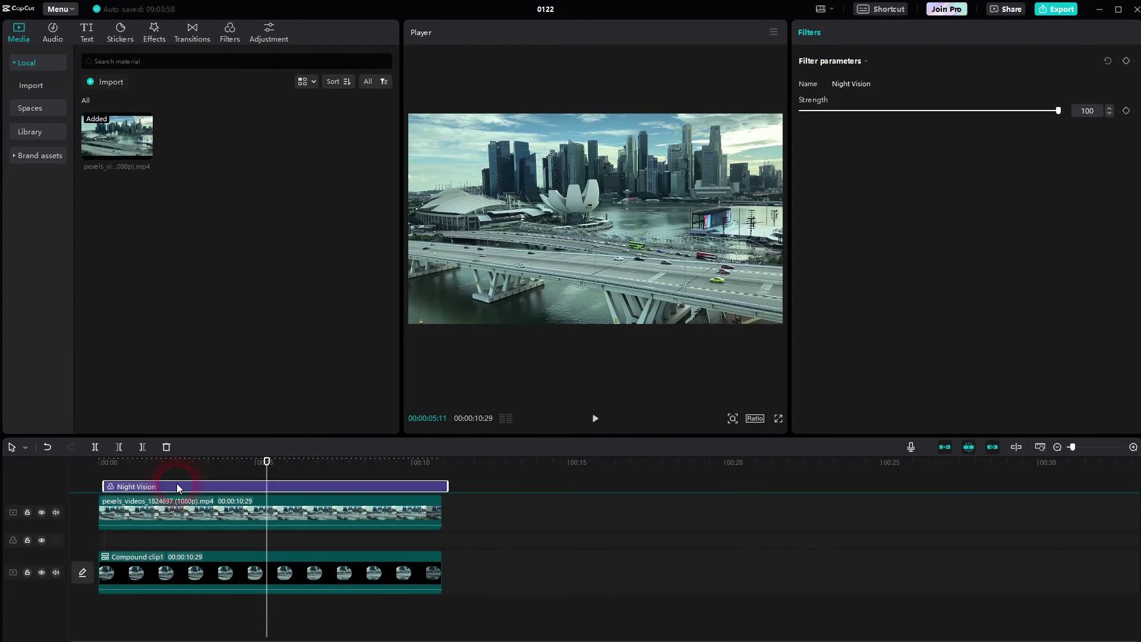
left_click(185, 519)
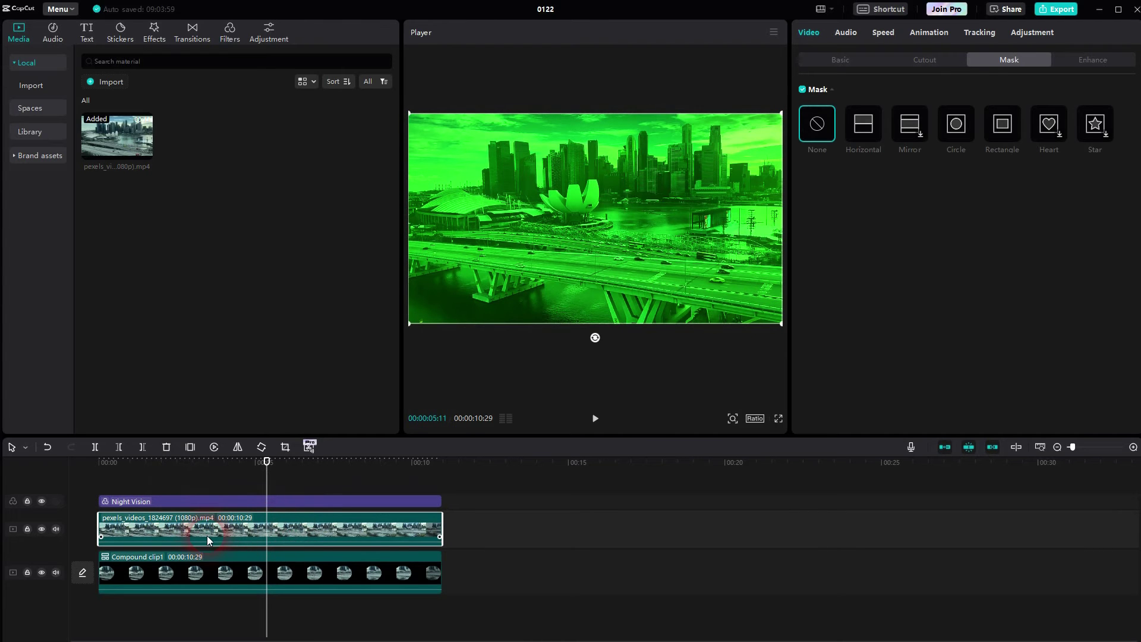
left_click(266, 462)
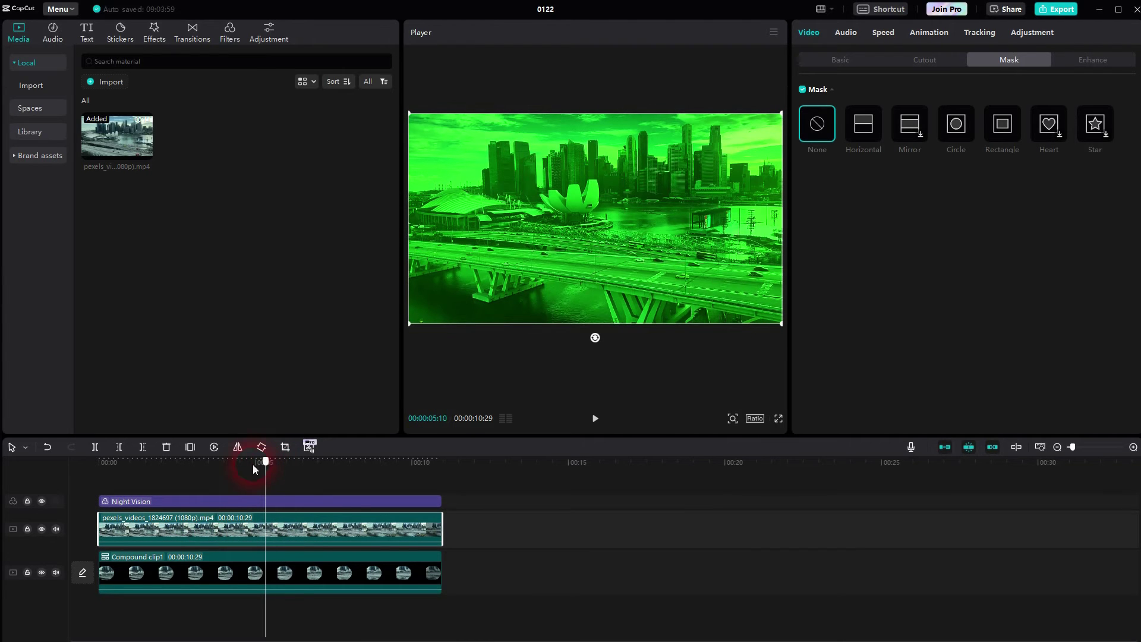
left_click_drag(254, 470, 99, 473)
Select the top pexels clip and give it a Circle mask
left_click(238, 534)
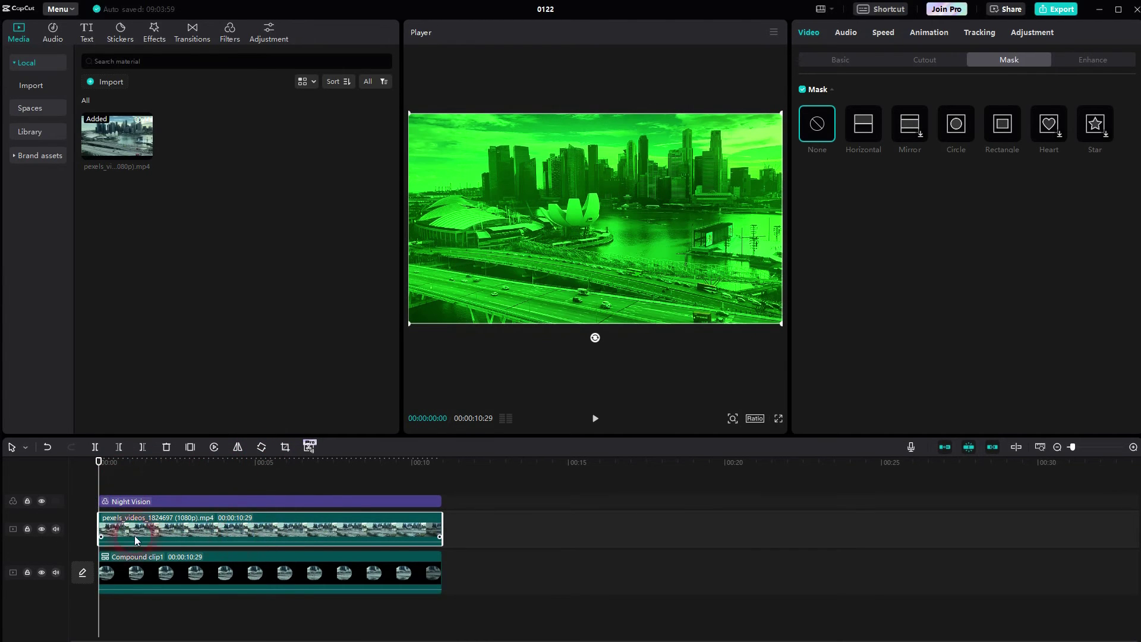
left_click(41, 528)
left_click(41, 528)
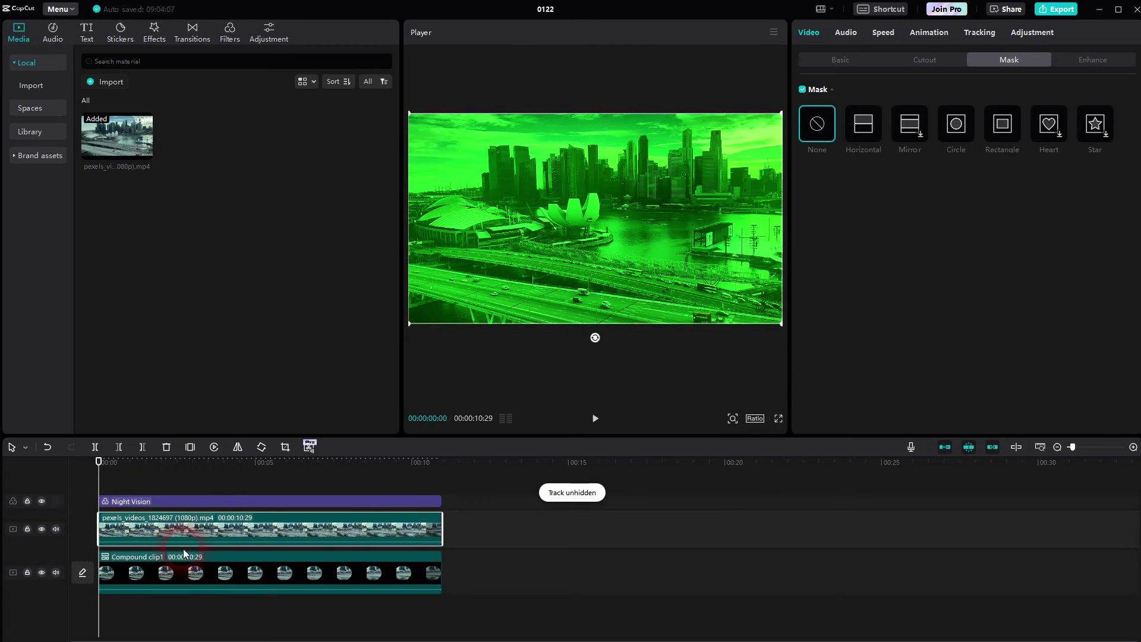
left_click(956, 125)
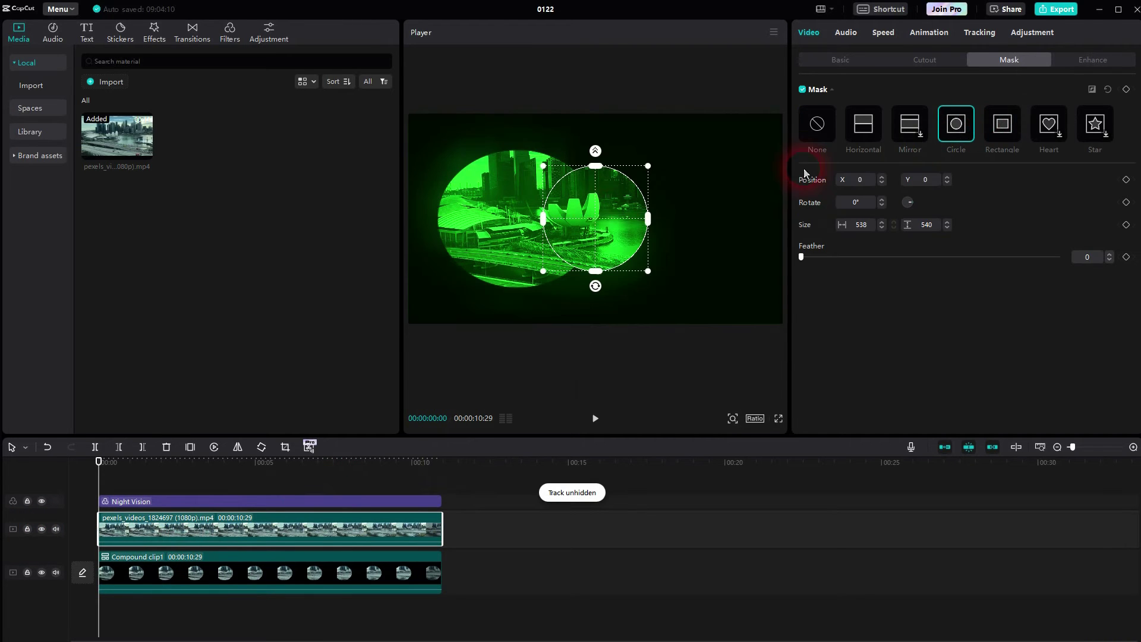
left_click(590, 222)
Move and reshape the ellipse into a right-side lens, then preview both viewports
left_click_drag(590, 221, 747, 219)
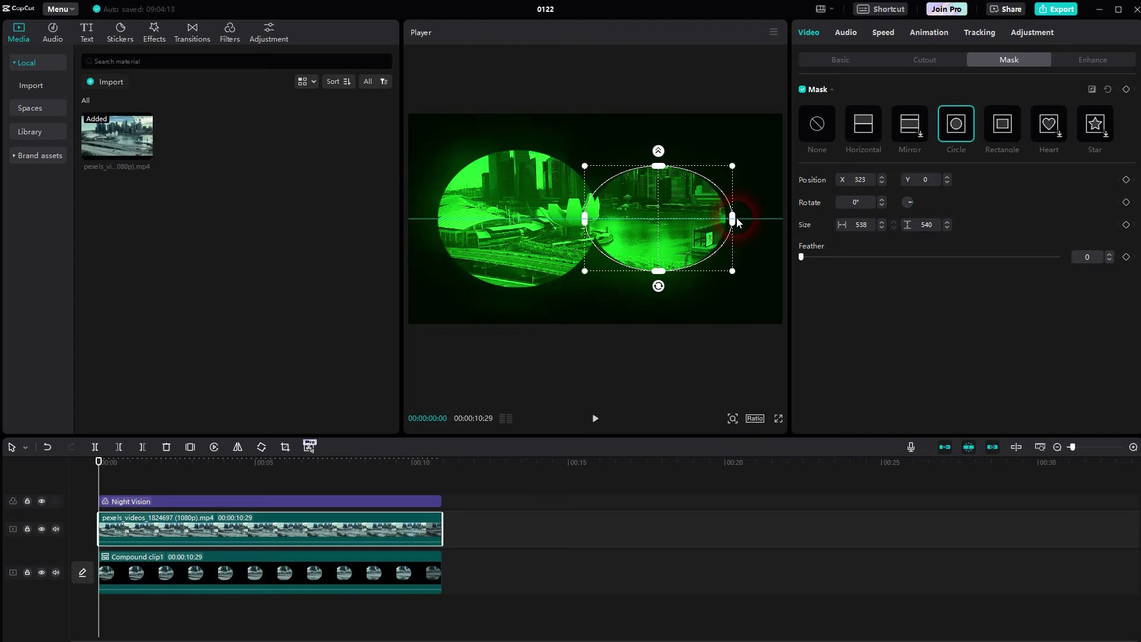
left_click_drag(658, 167, 659, 144)
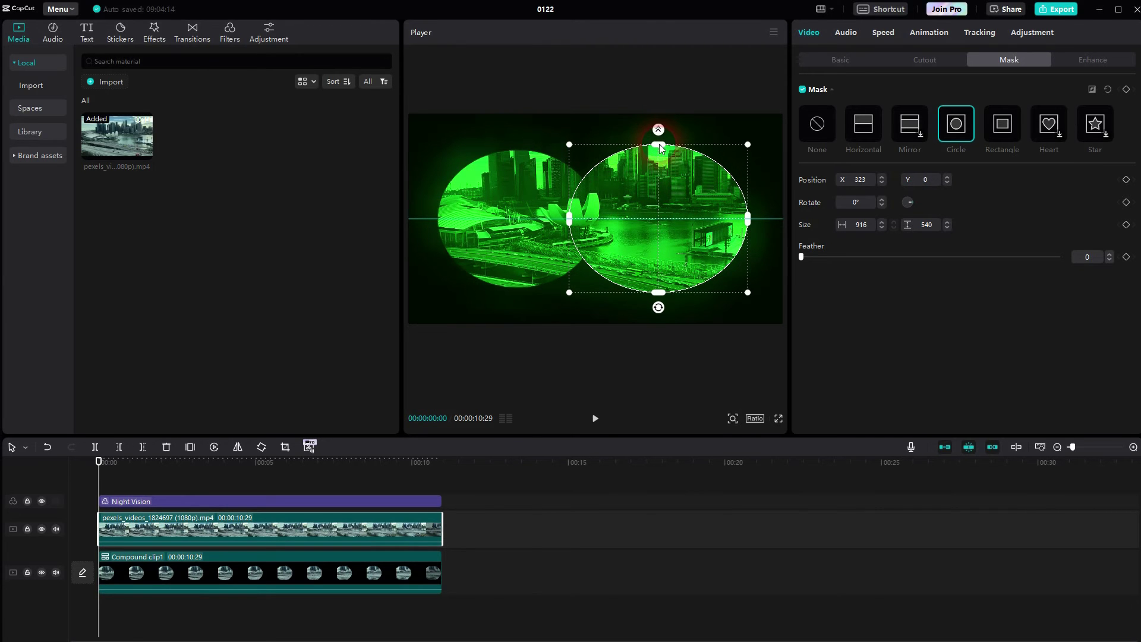
left_click_drag(569, 221, 578, 215)
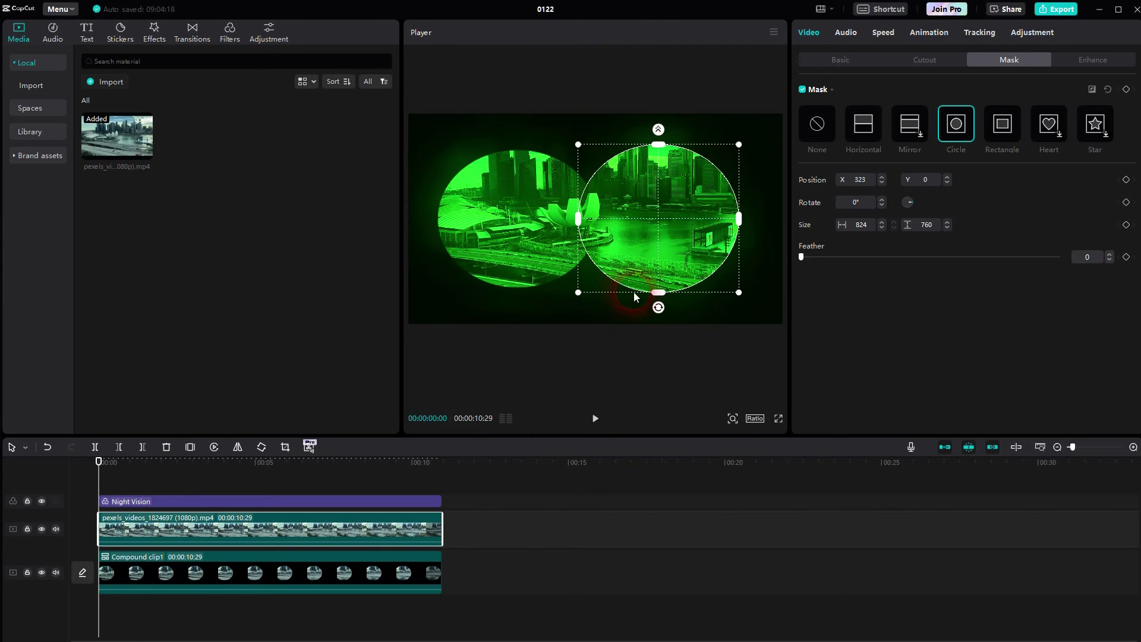
left_click_drag(660, 284, 664, 295)
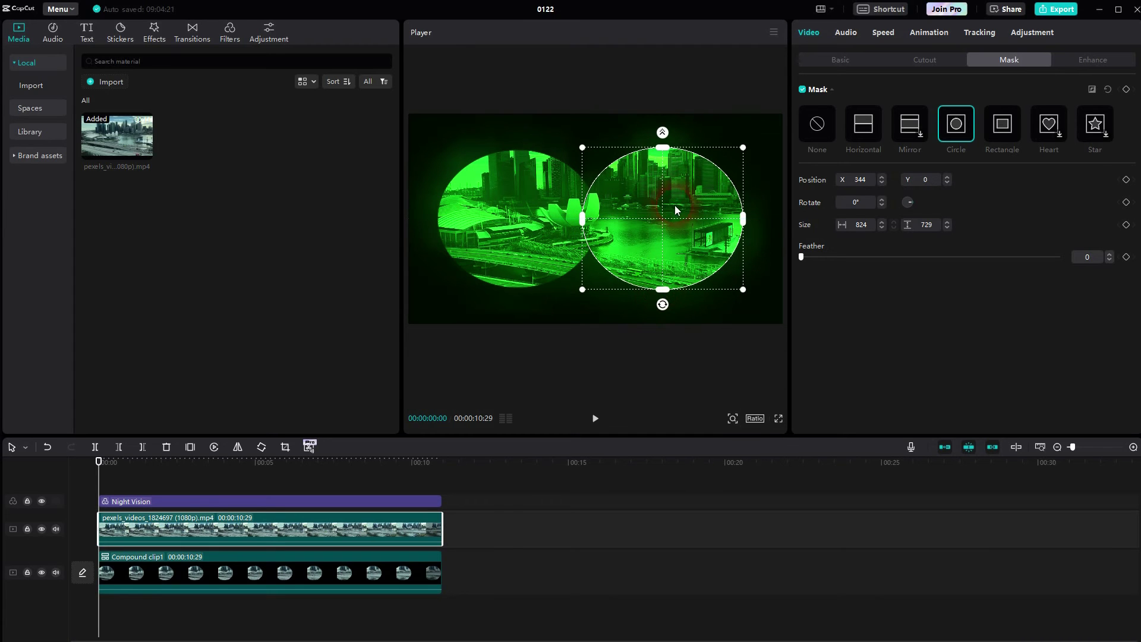
left_click_drag(674, 205, 684, 209)
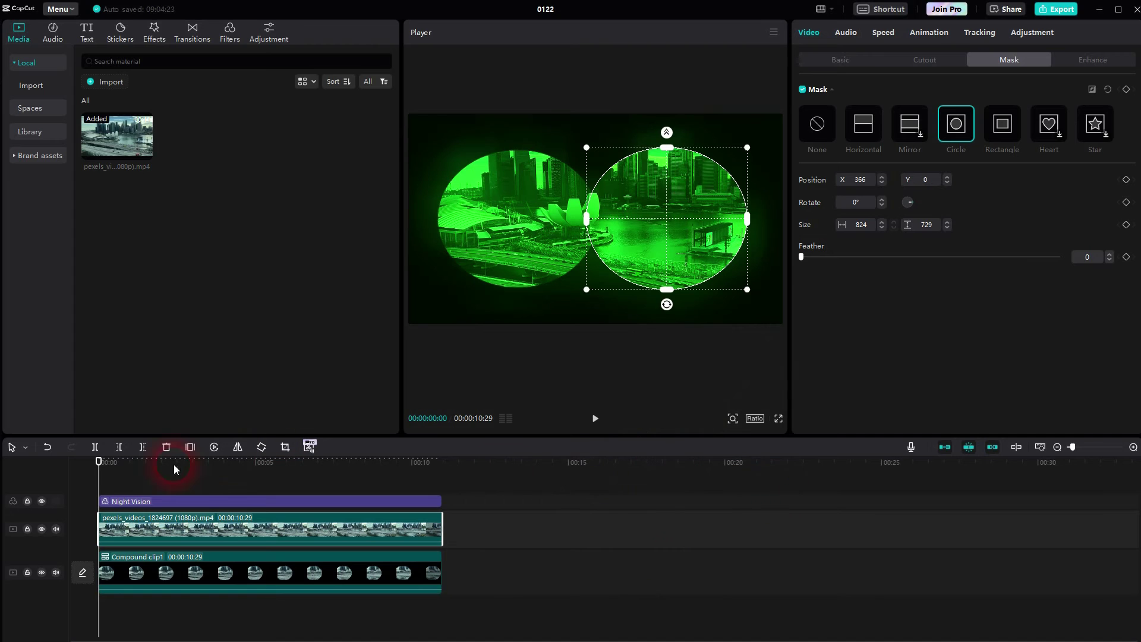
left_click(595, 418)
key("space")
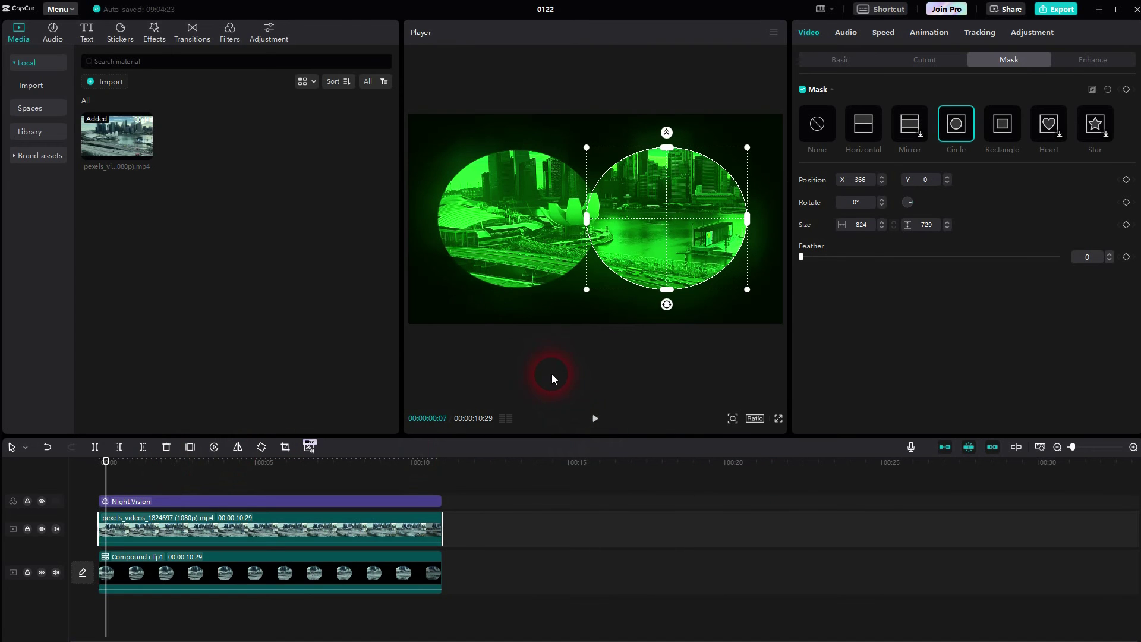
Set the top pexels clip's mask feather to 1 after trying 3, then review the viewports
left_click(137, 481)
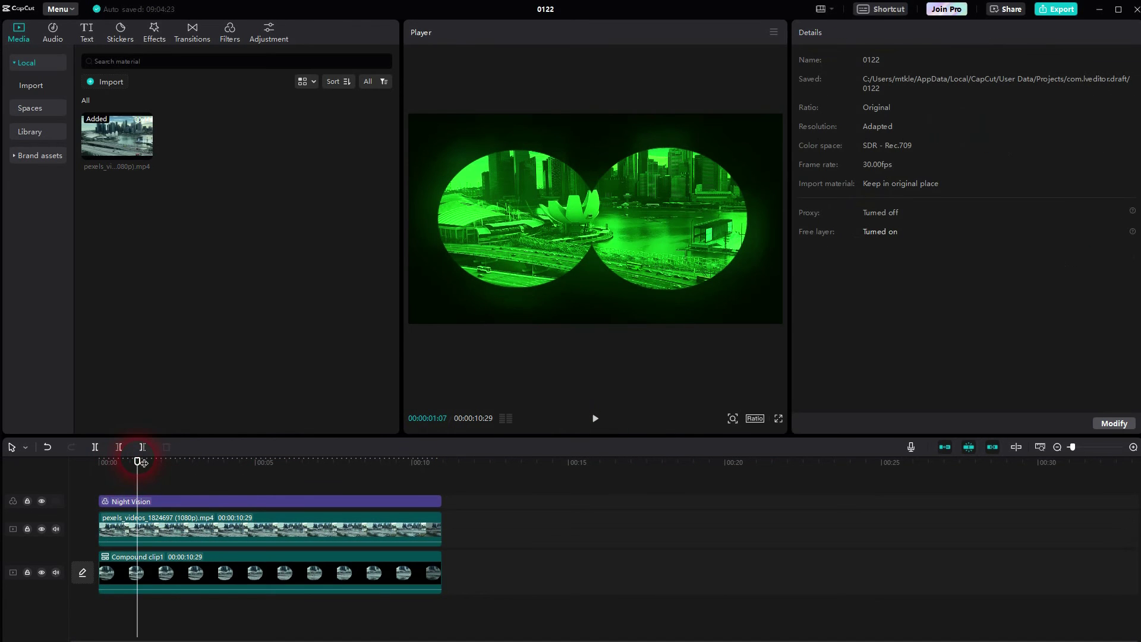
mouse_move(139, 461)
left_mouse_down()
mouse_move(262, 495)
mouse_move(129, 504)
left_mouse_up()
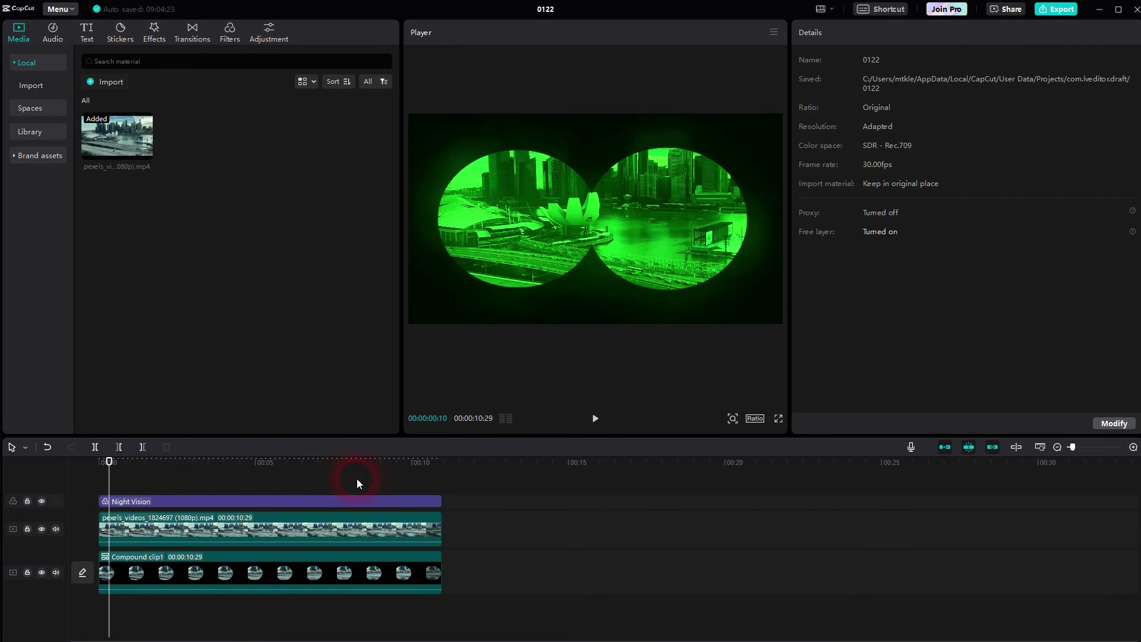
left_click(334, 561)
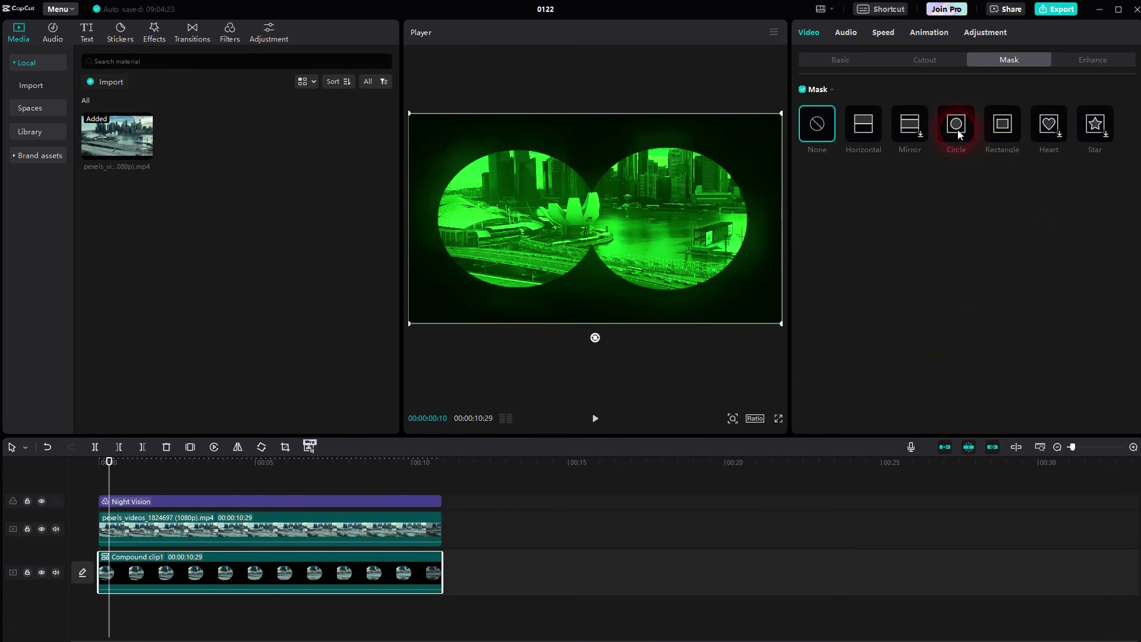
left_click(405, 530)
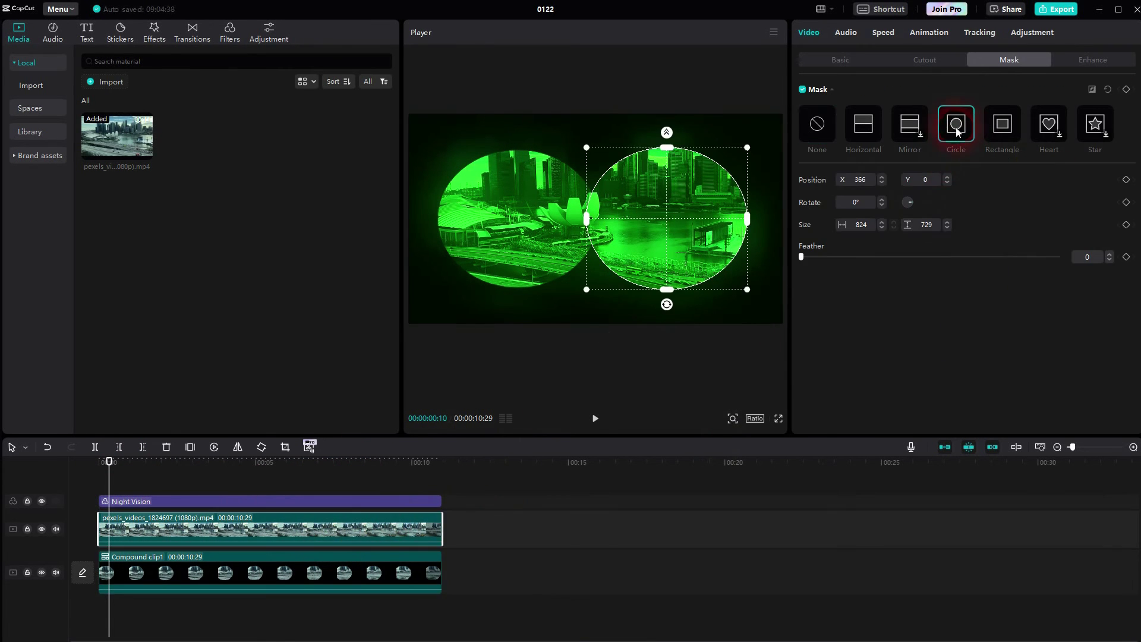
left_click_drag(801, 260, 810, 261)
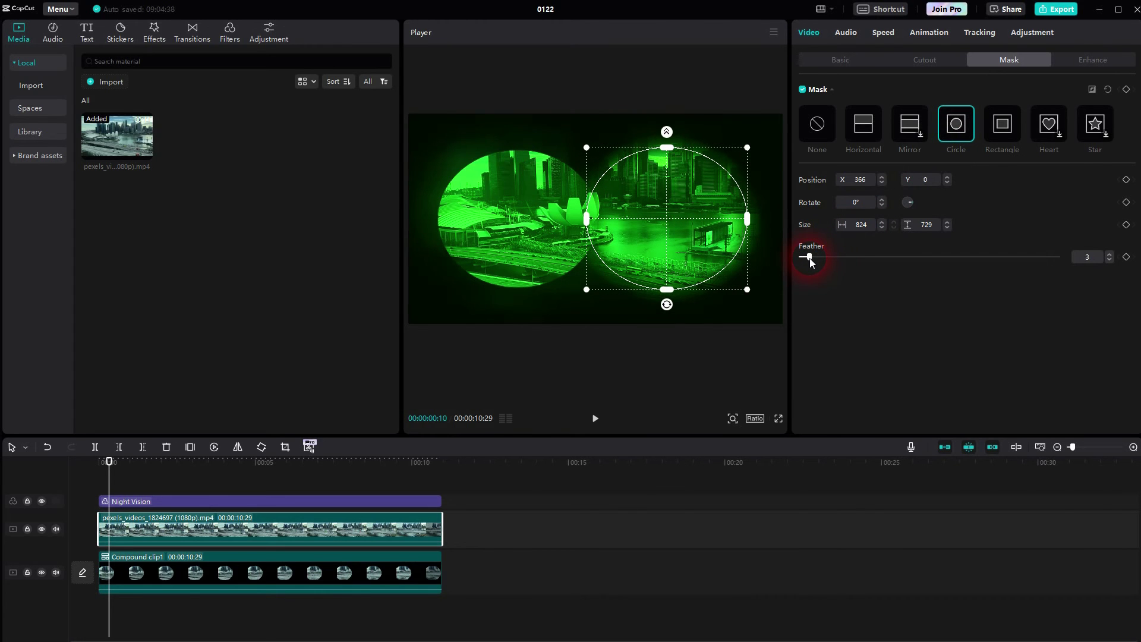
left_click_drag(810, 261, 803, 259)
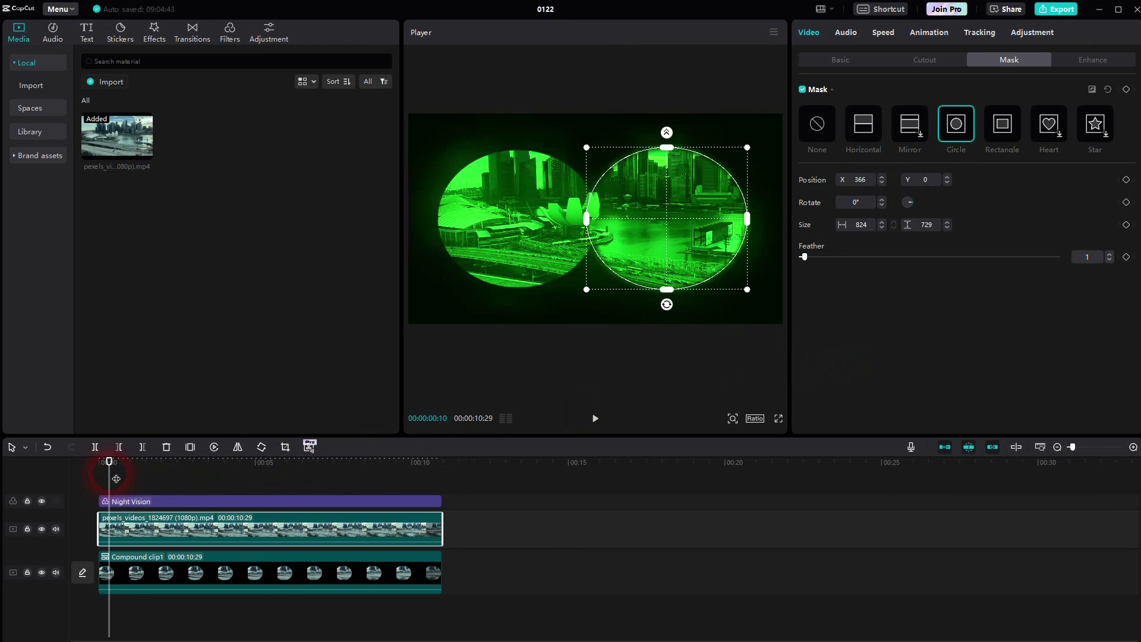
left_click(150, 466)
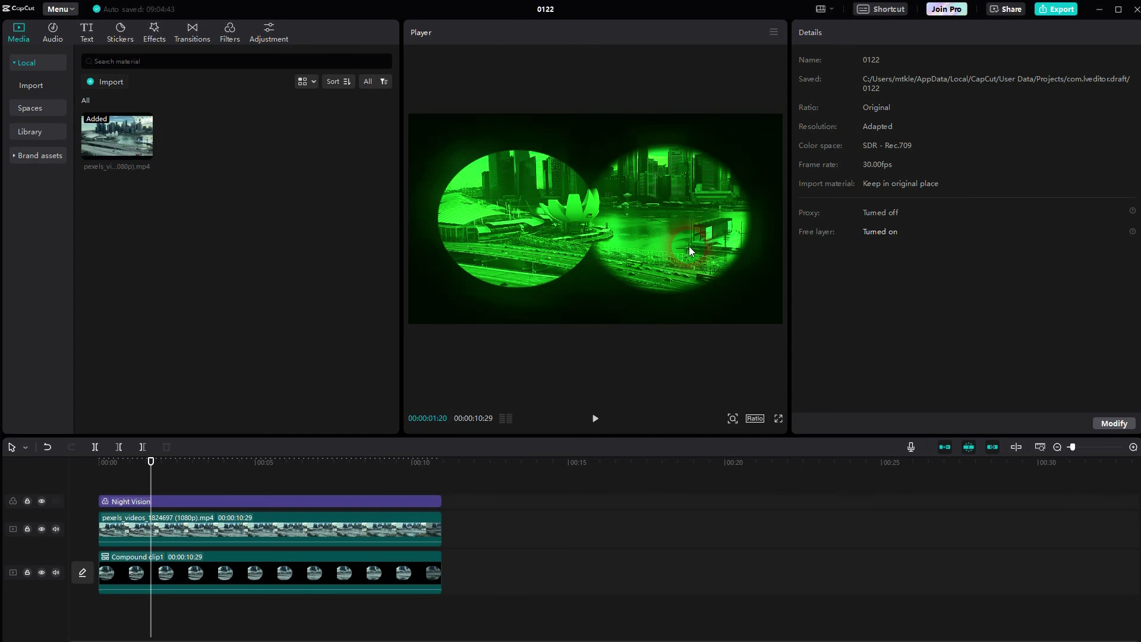
left_click(392, 524)
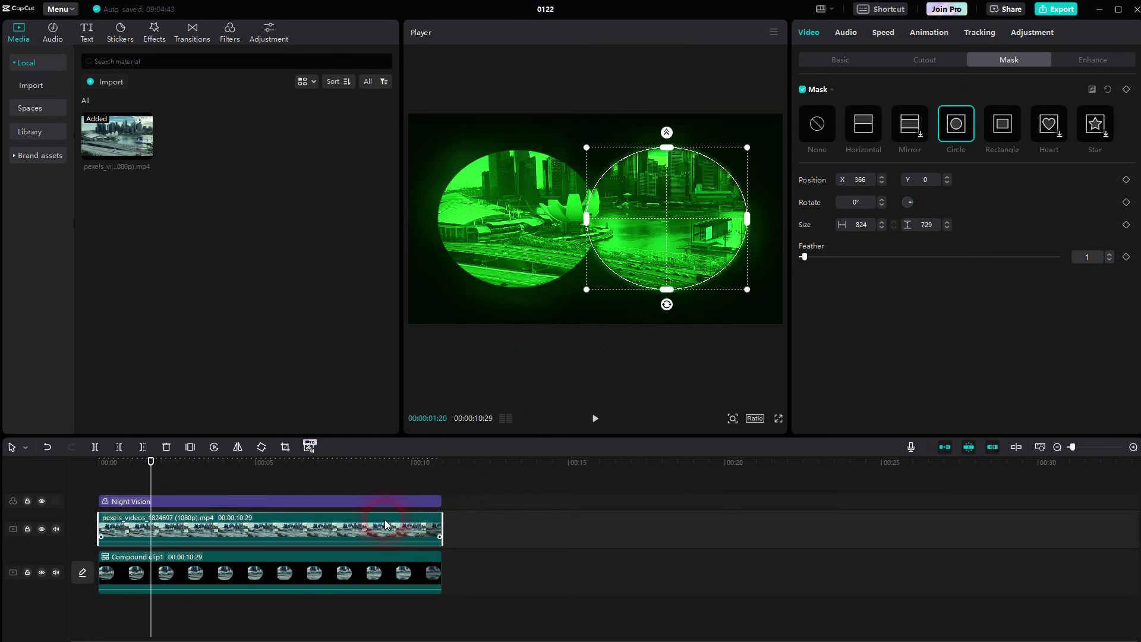
left_click(338, 555)
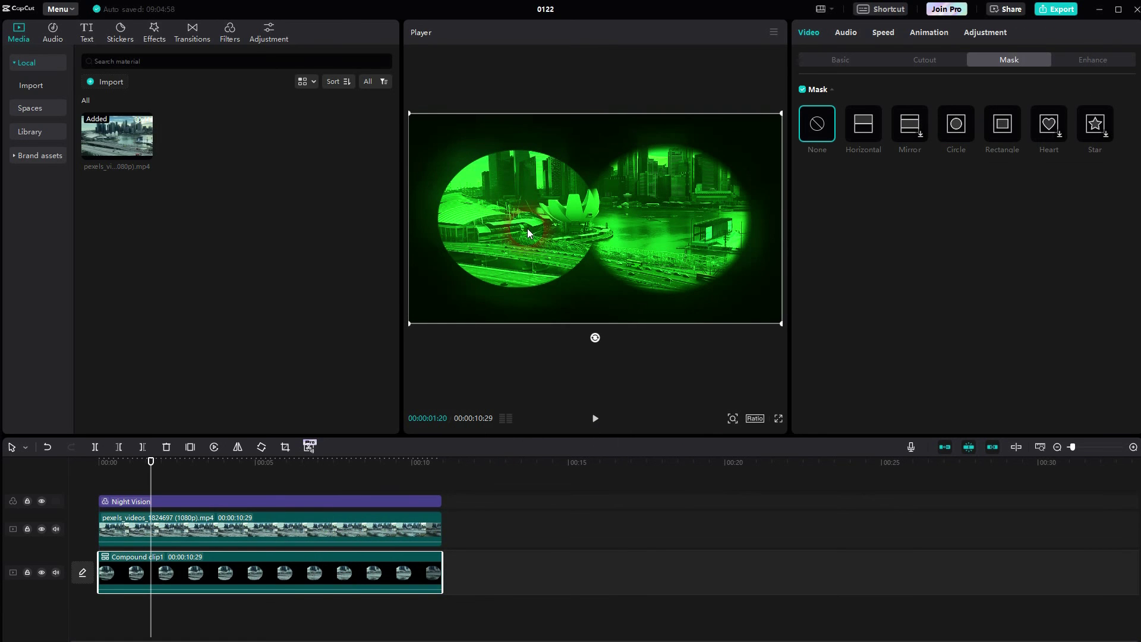
left_click(562, 479)
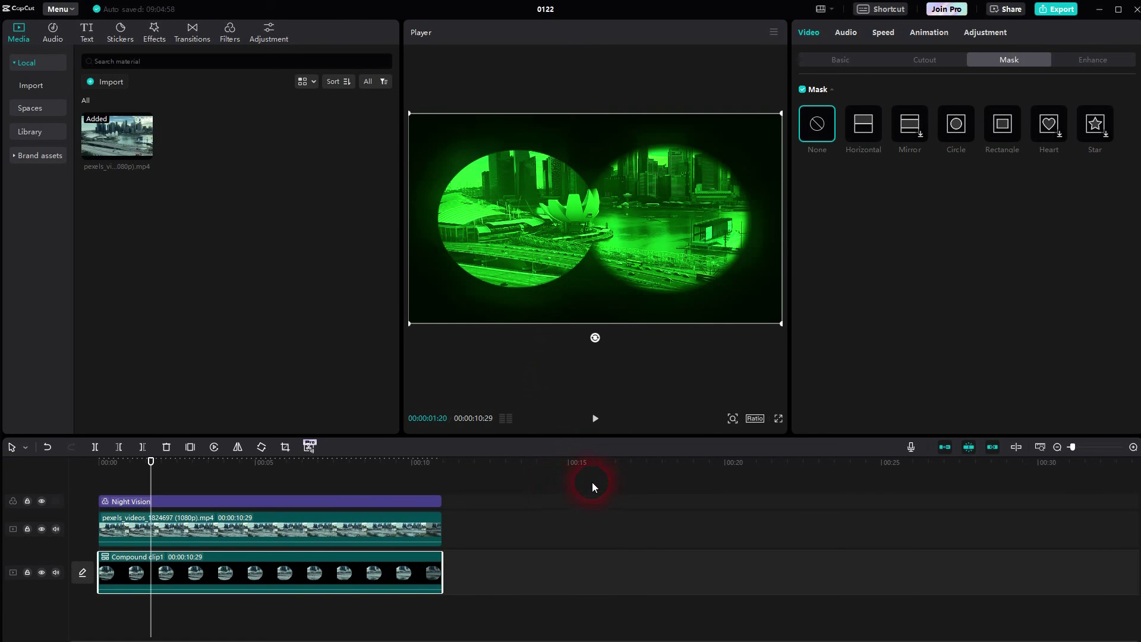